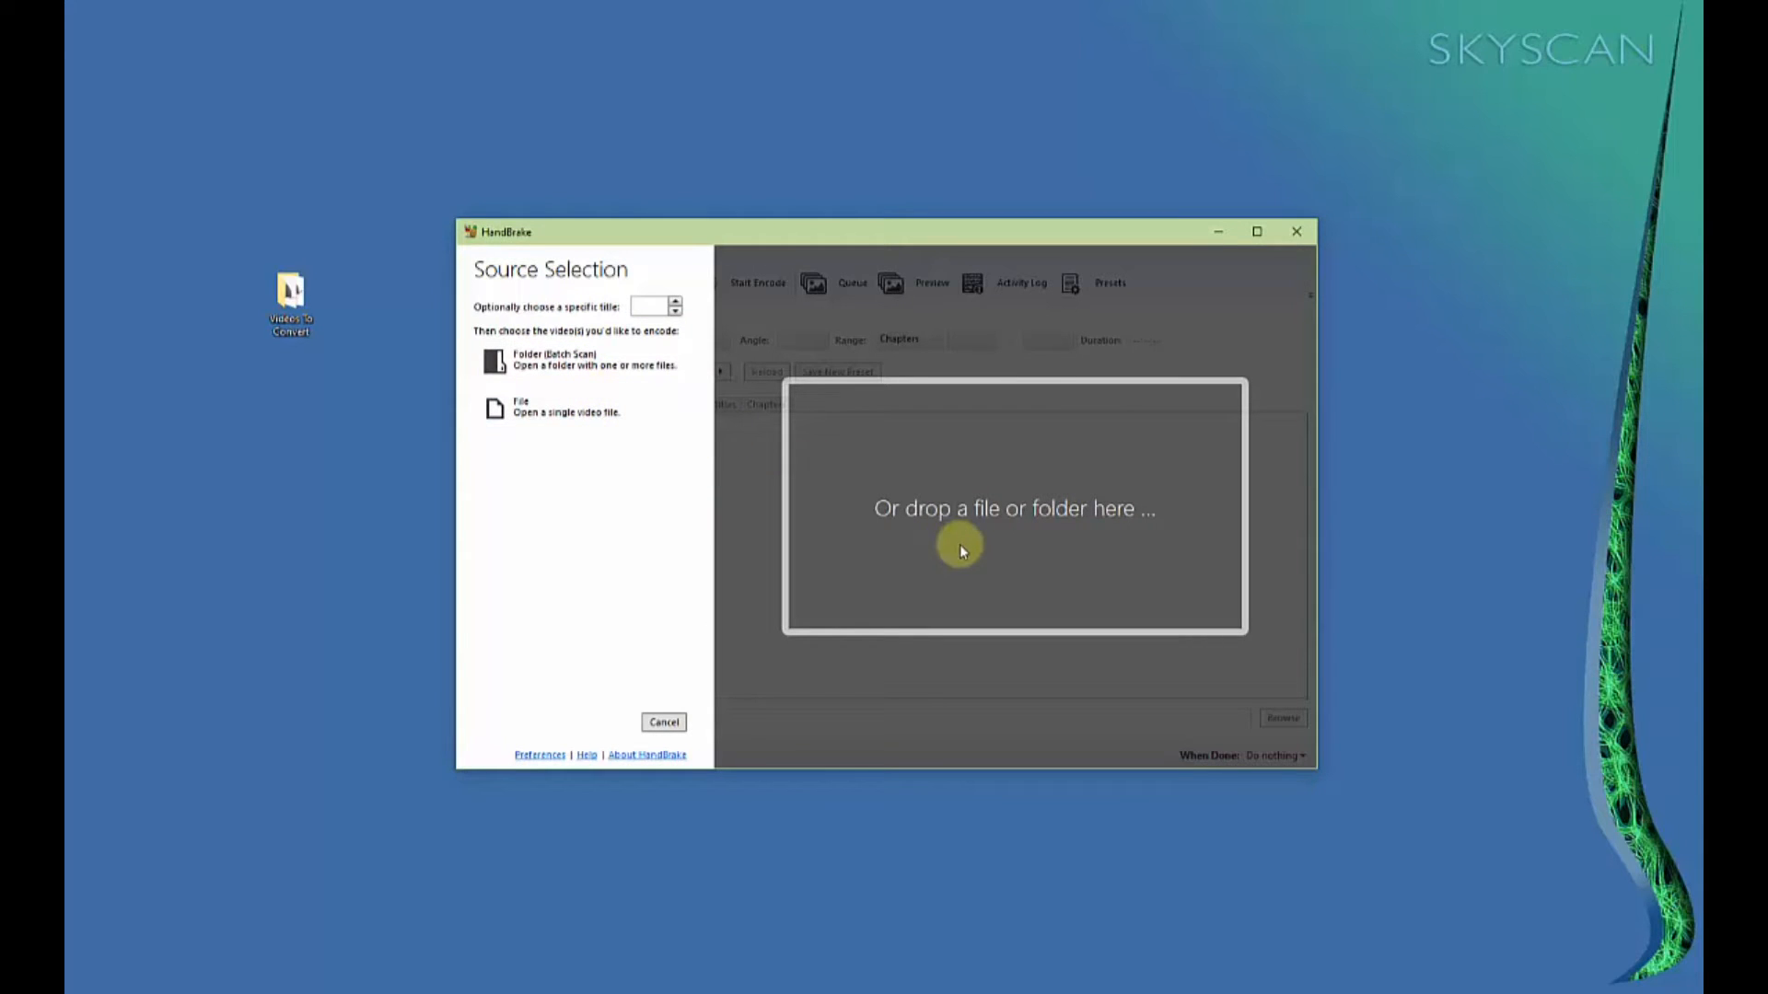
- Load strawseed-plain_0p8um_1272_4k_4w.avi from the desktop folder Videos To Convert as the HandBrake source
drag(878, 241, 922, 196)
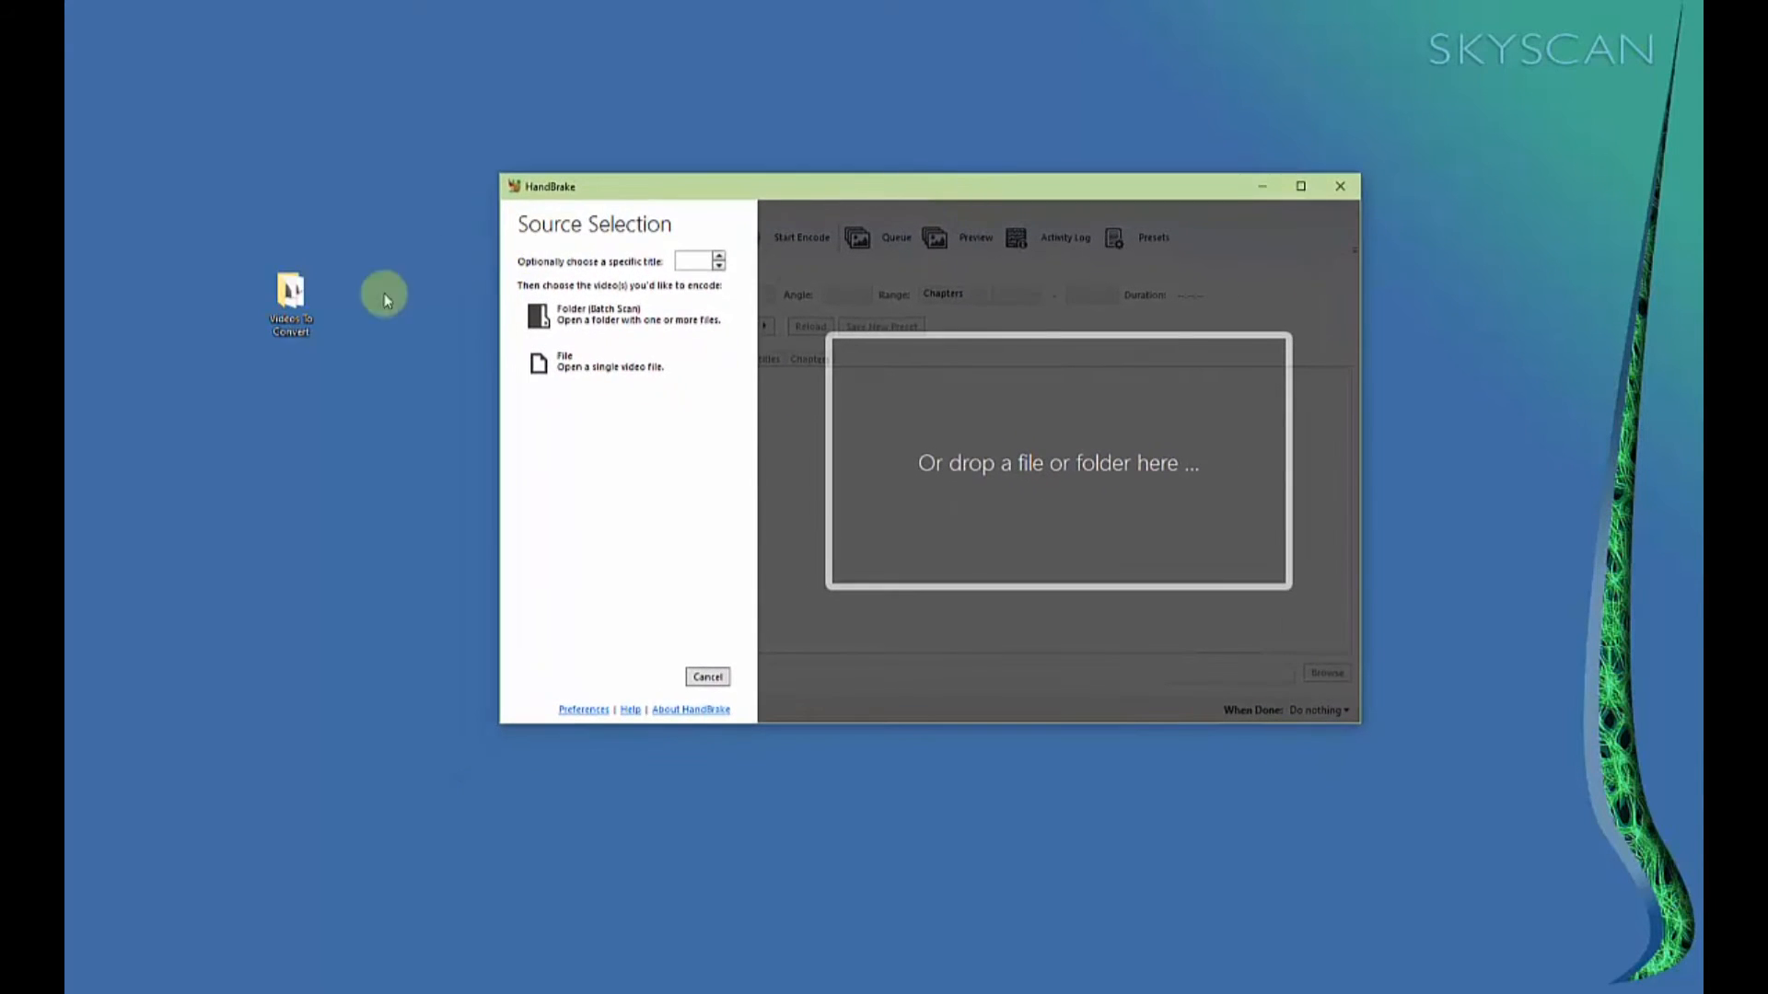
double_click(302, 306)
drag(138, 163, 965, 168)
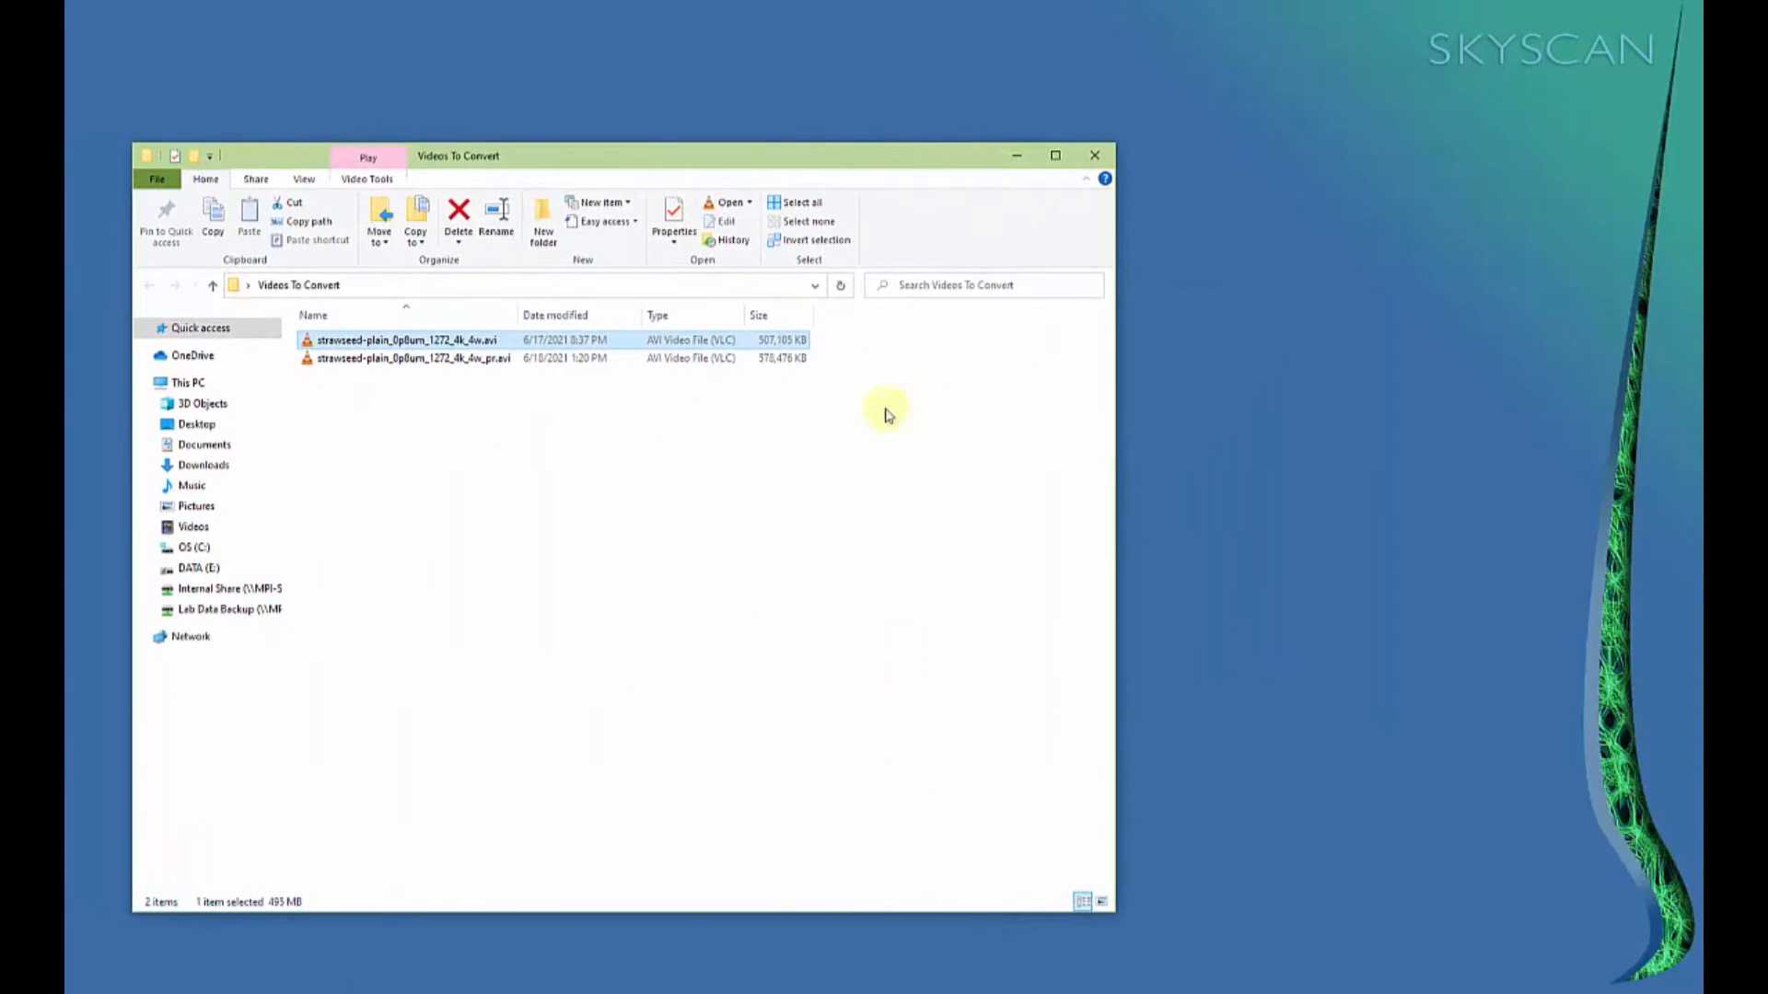
click(715, 990)
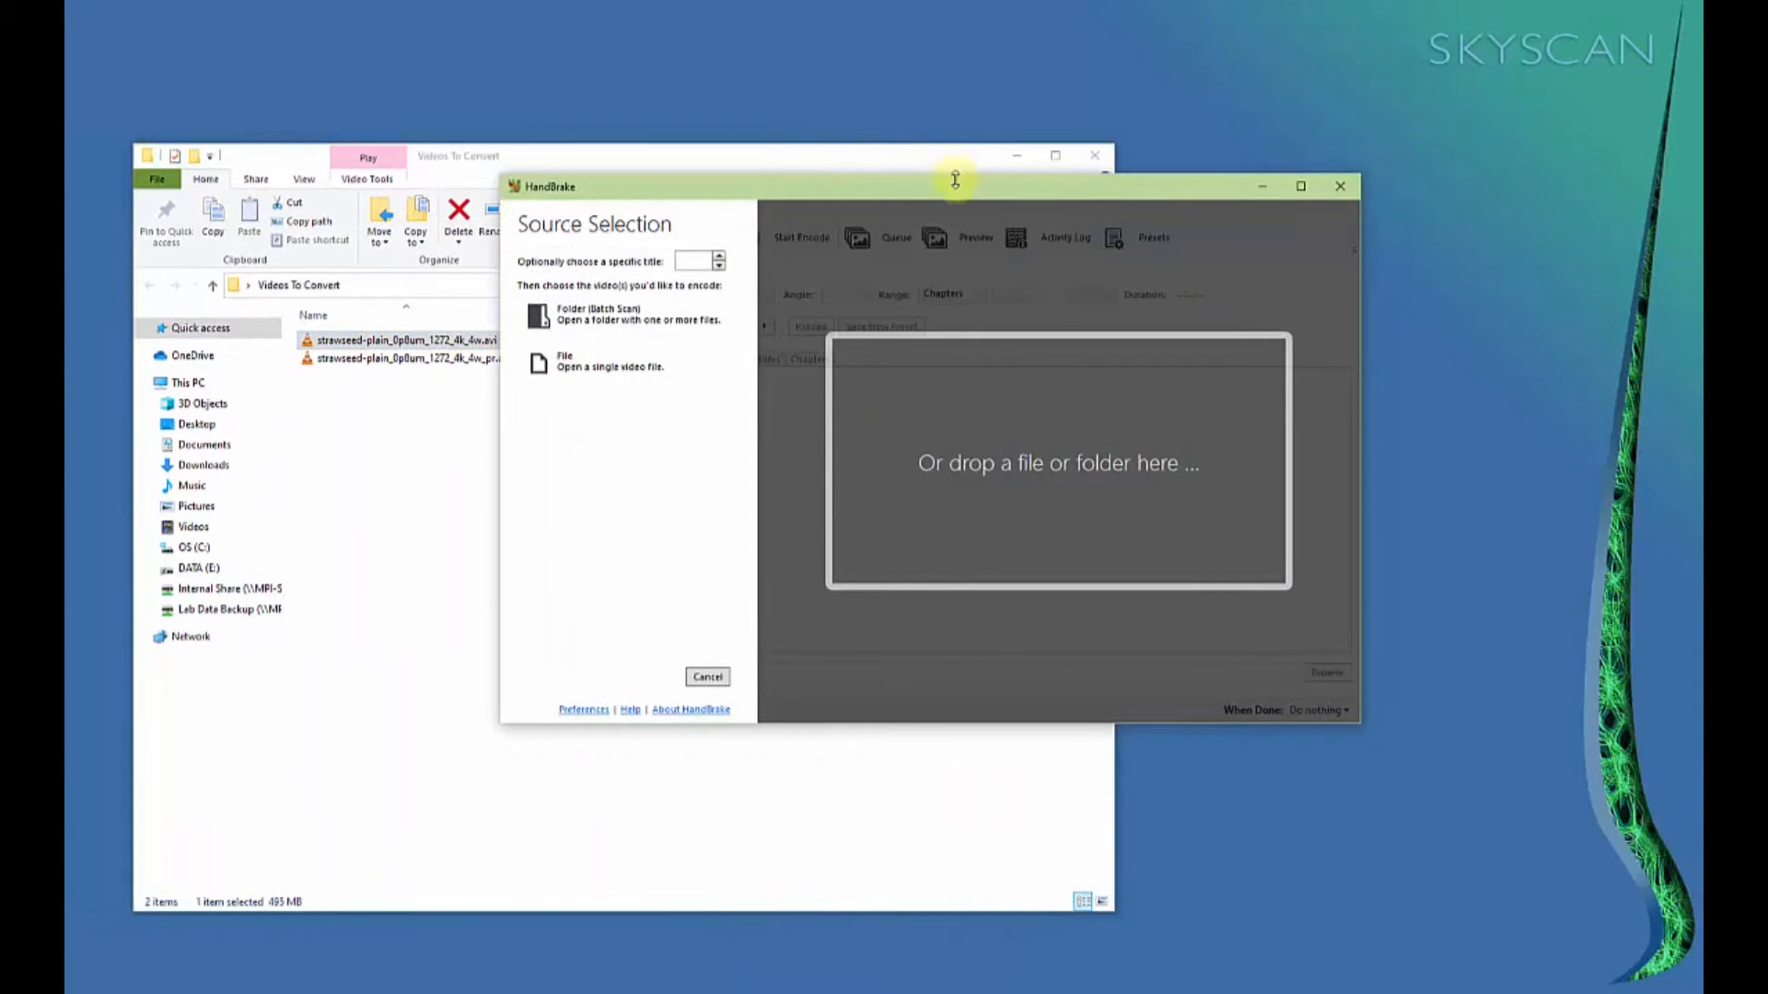
drag(982, 181, 1080, 258)
click(446, 387)
click(415, 343)
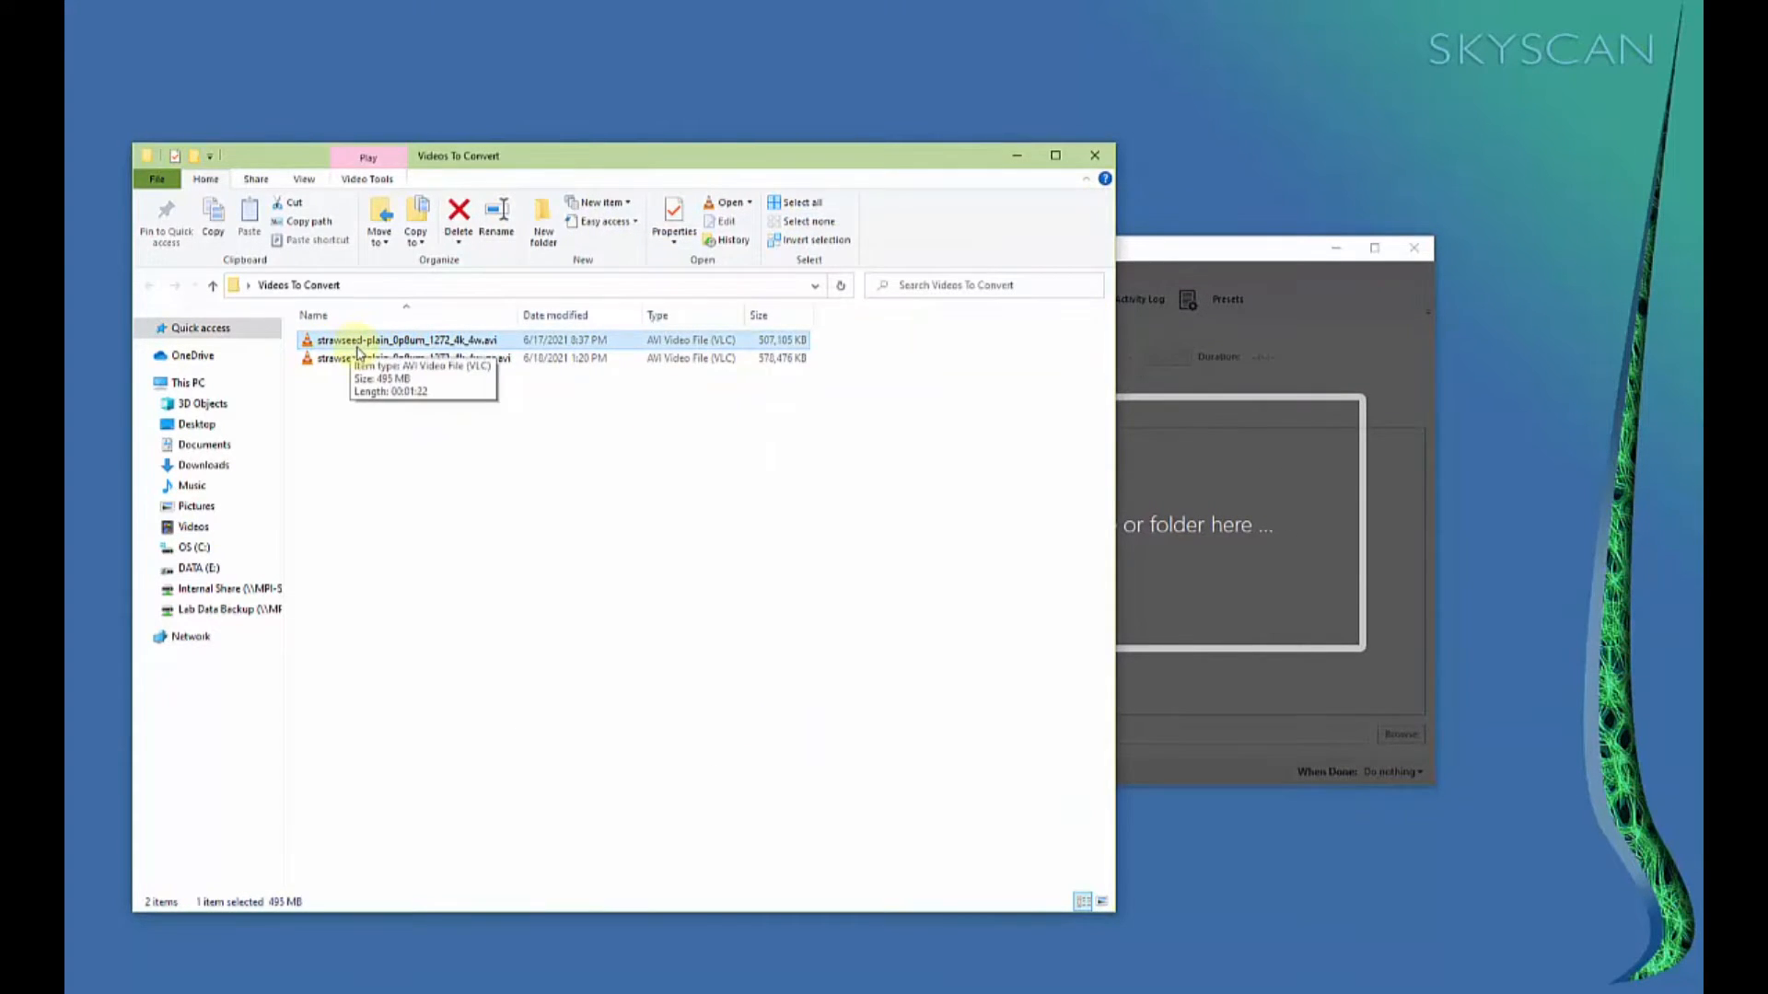
drag(348, 342, 1190, 509)
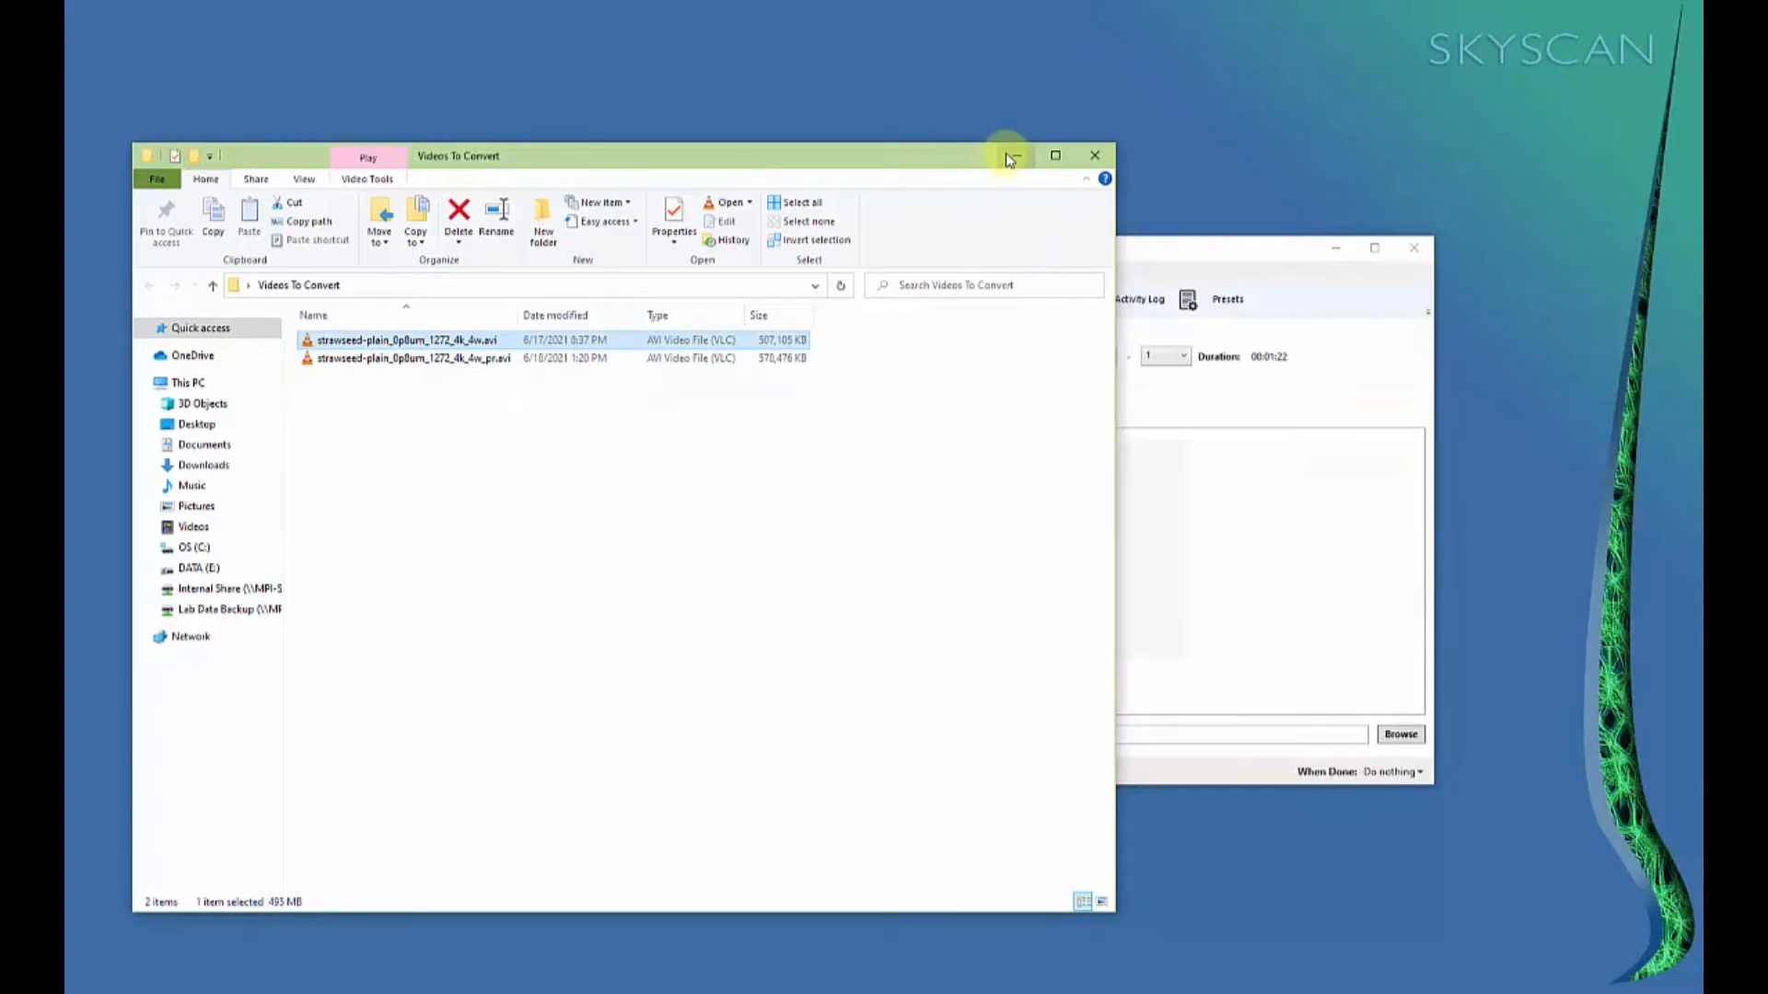
click(1016, 155)
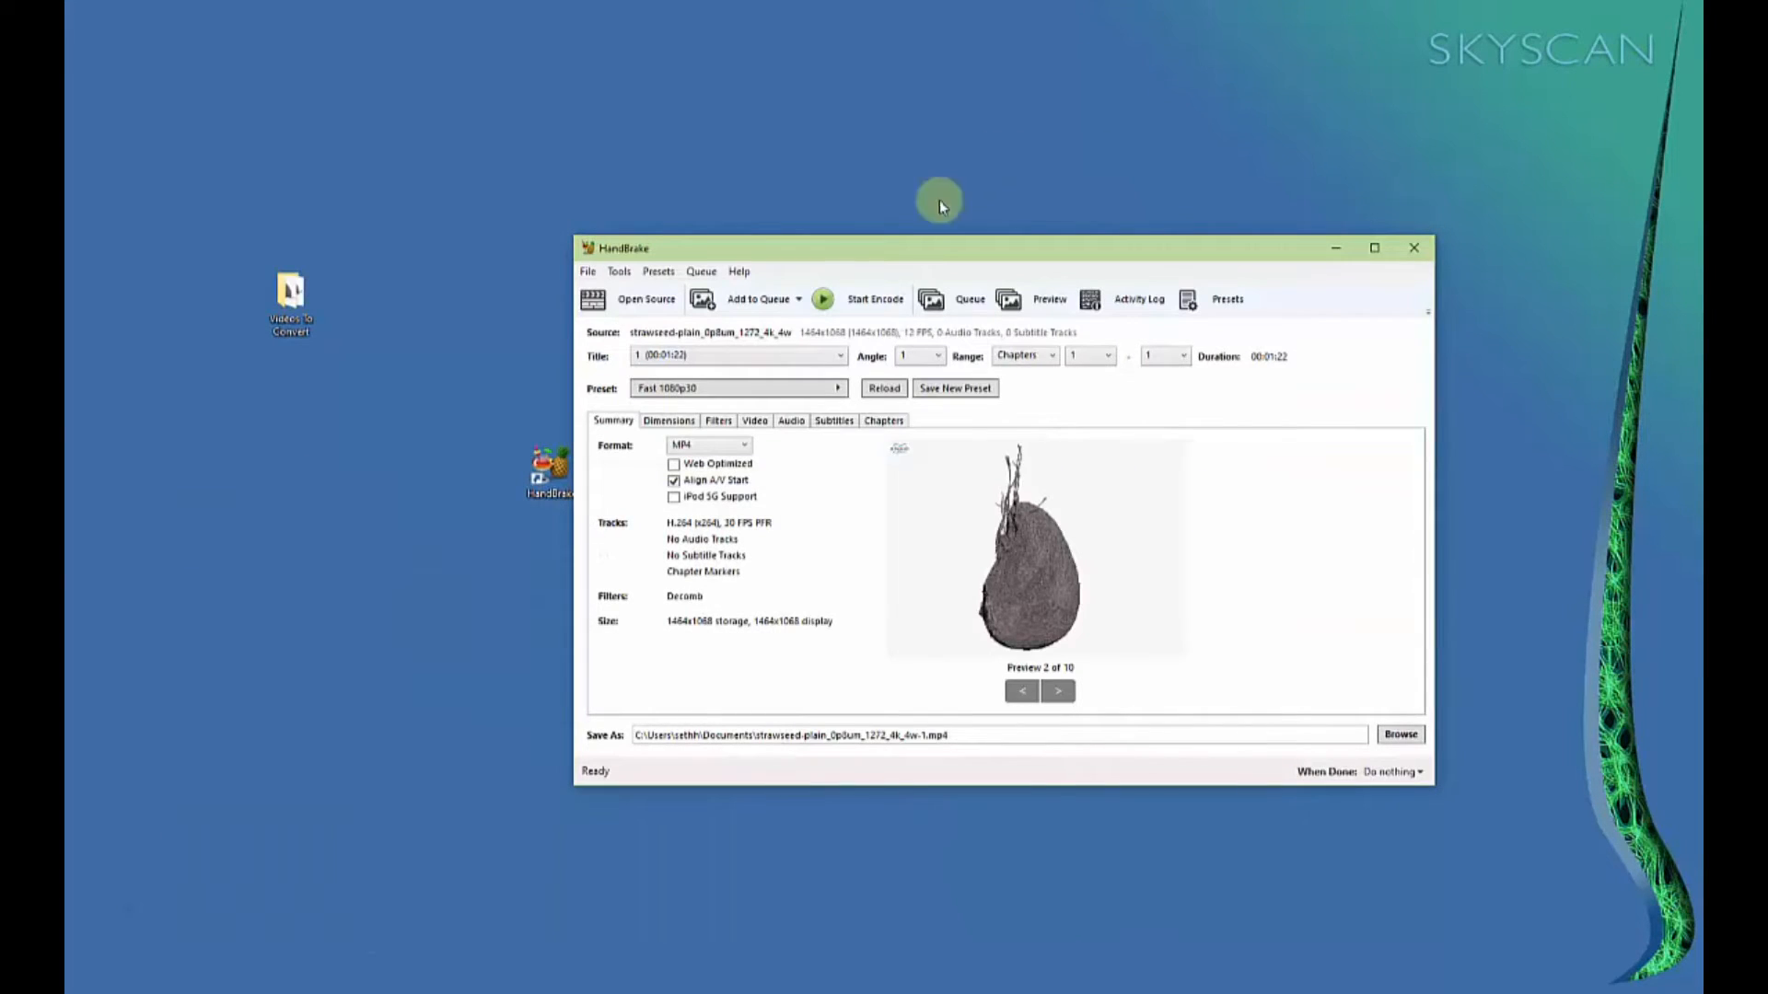
- Browse through the preview frames of the loaded video up to preview 7 of 10
click(1024, 692)
click(1061, 695)
click(1062, 696)
click(1063, 698)
click(1063, 698)
click(1064, 698)
click(1063, 698)
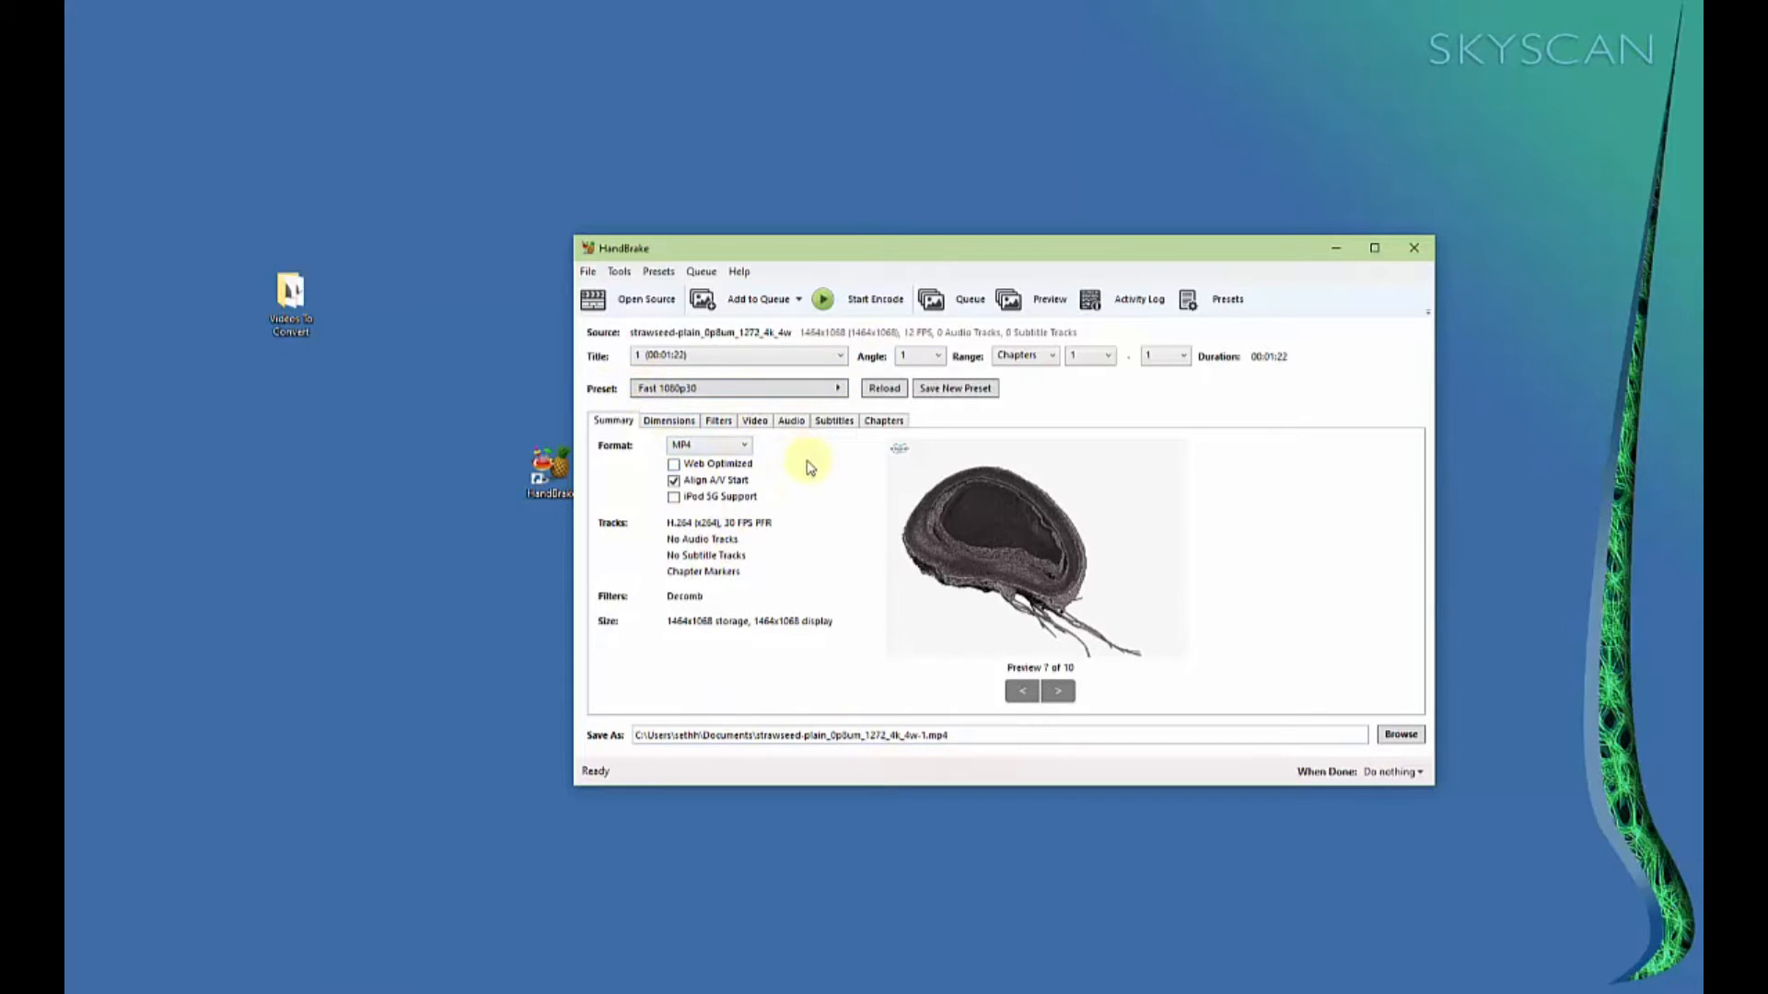
- Examine the general and output file preferences, including the choices for the MP4 file extension
mouse_move(805, 468)
click(658, 272)
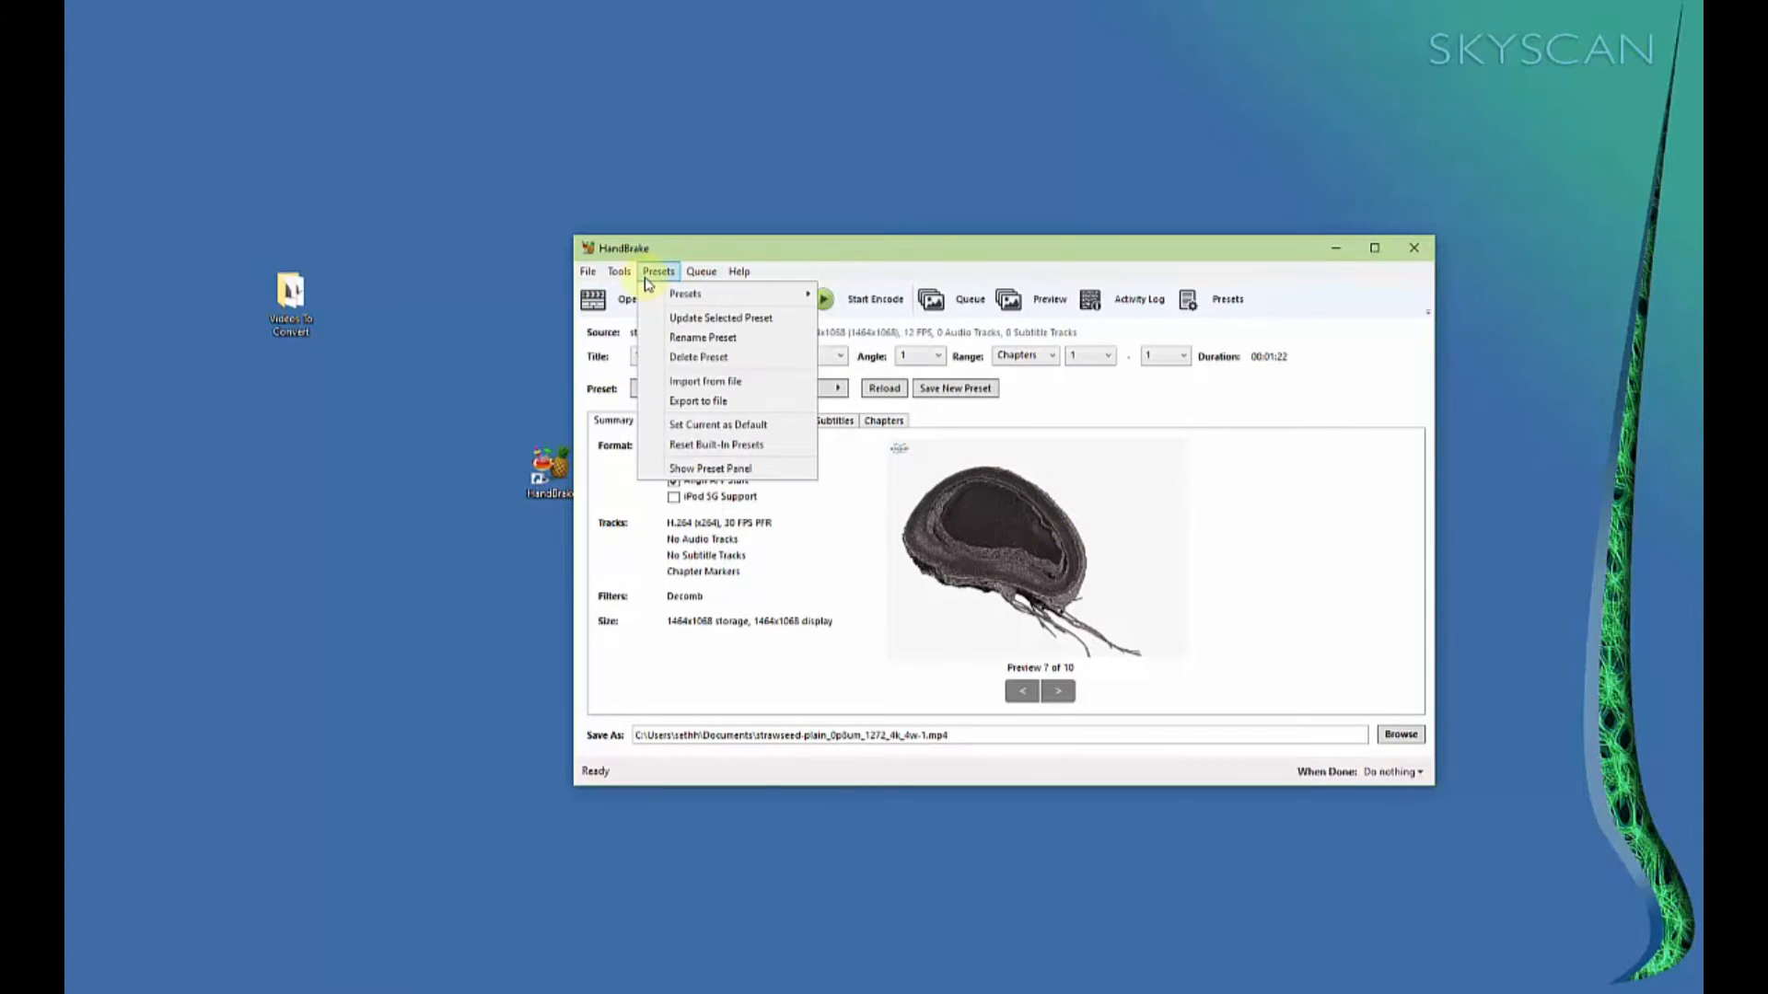
mouse_move(635, 281)
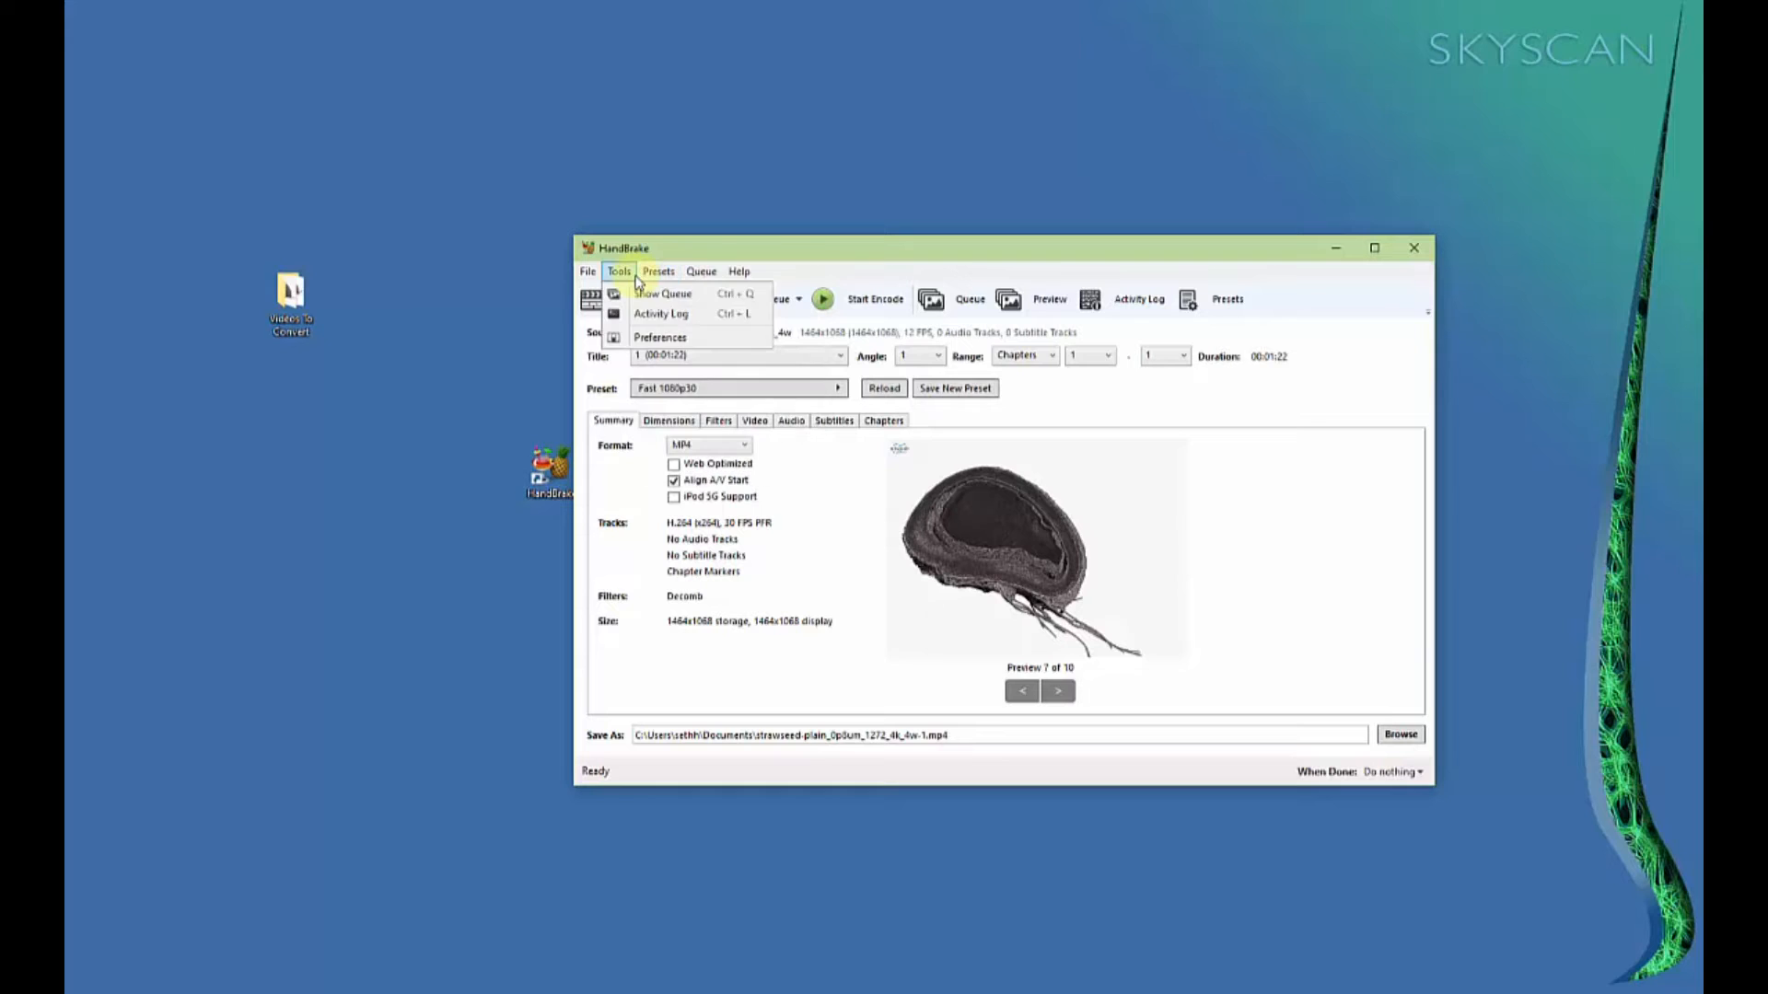
click(656, 341)
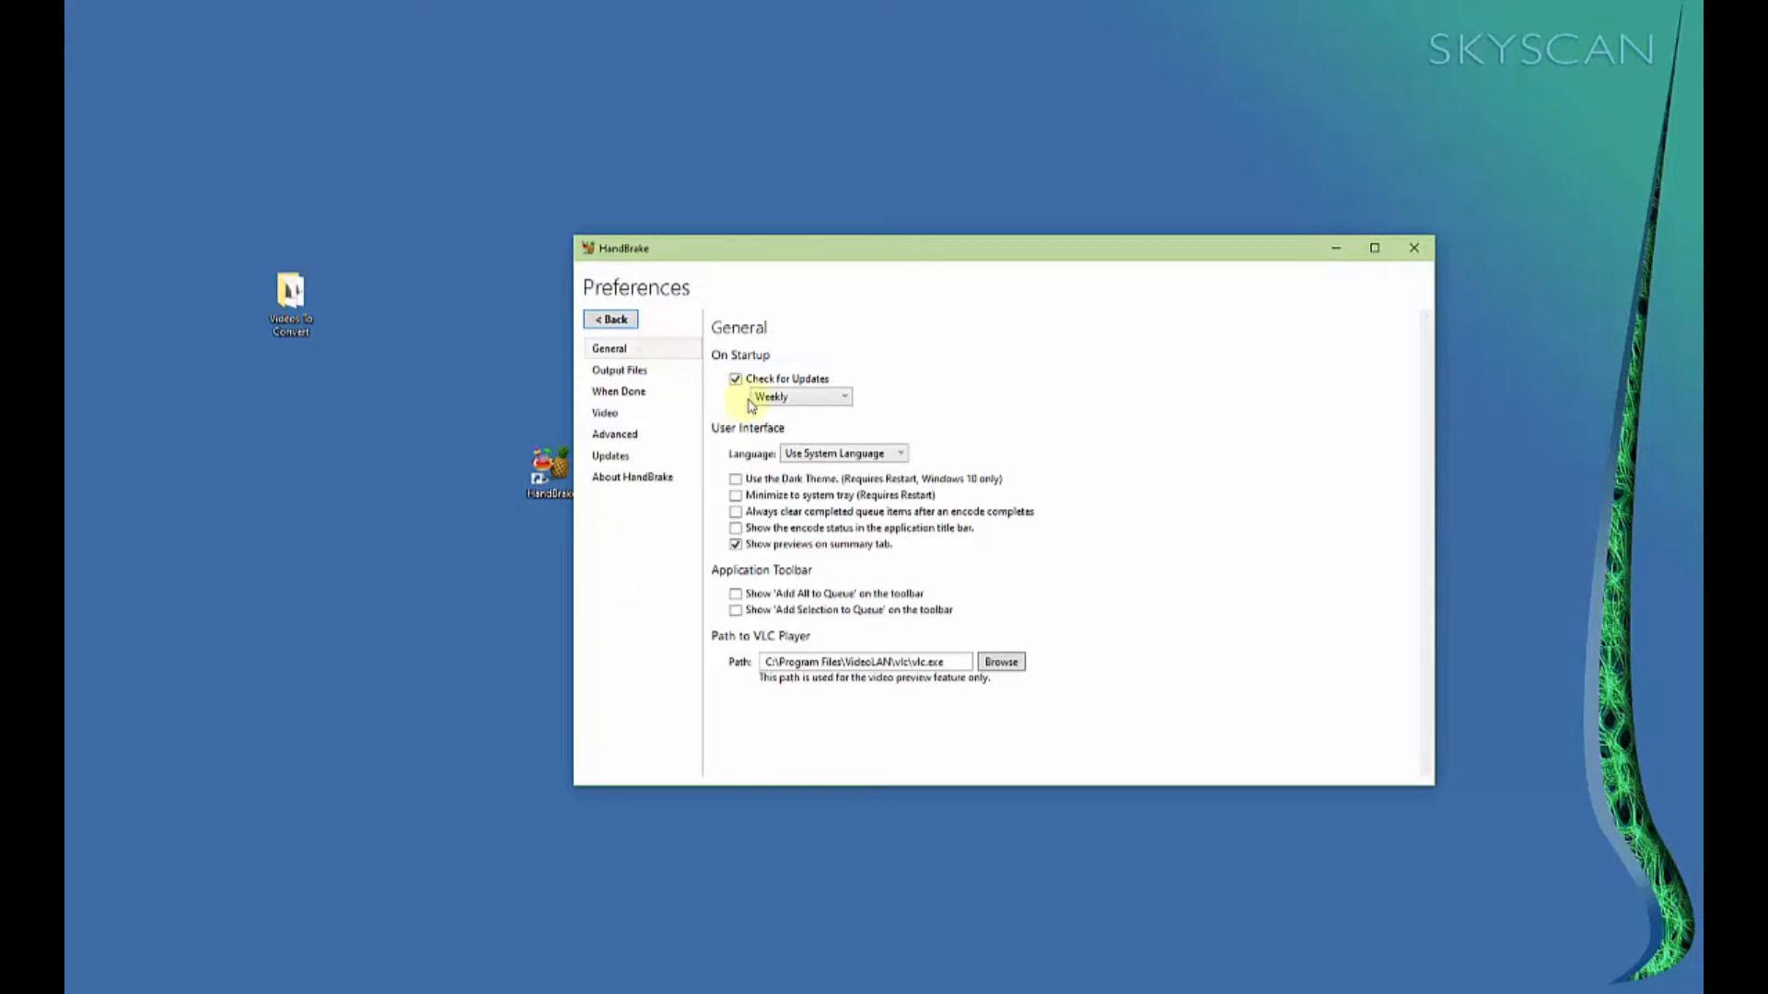
click(645, 371)
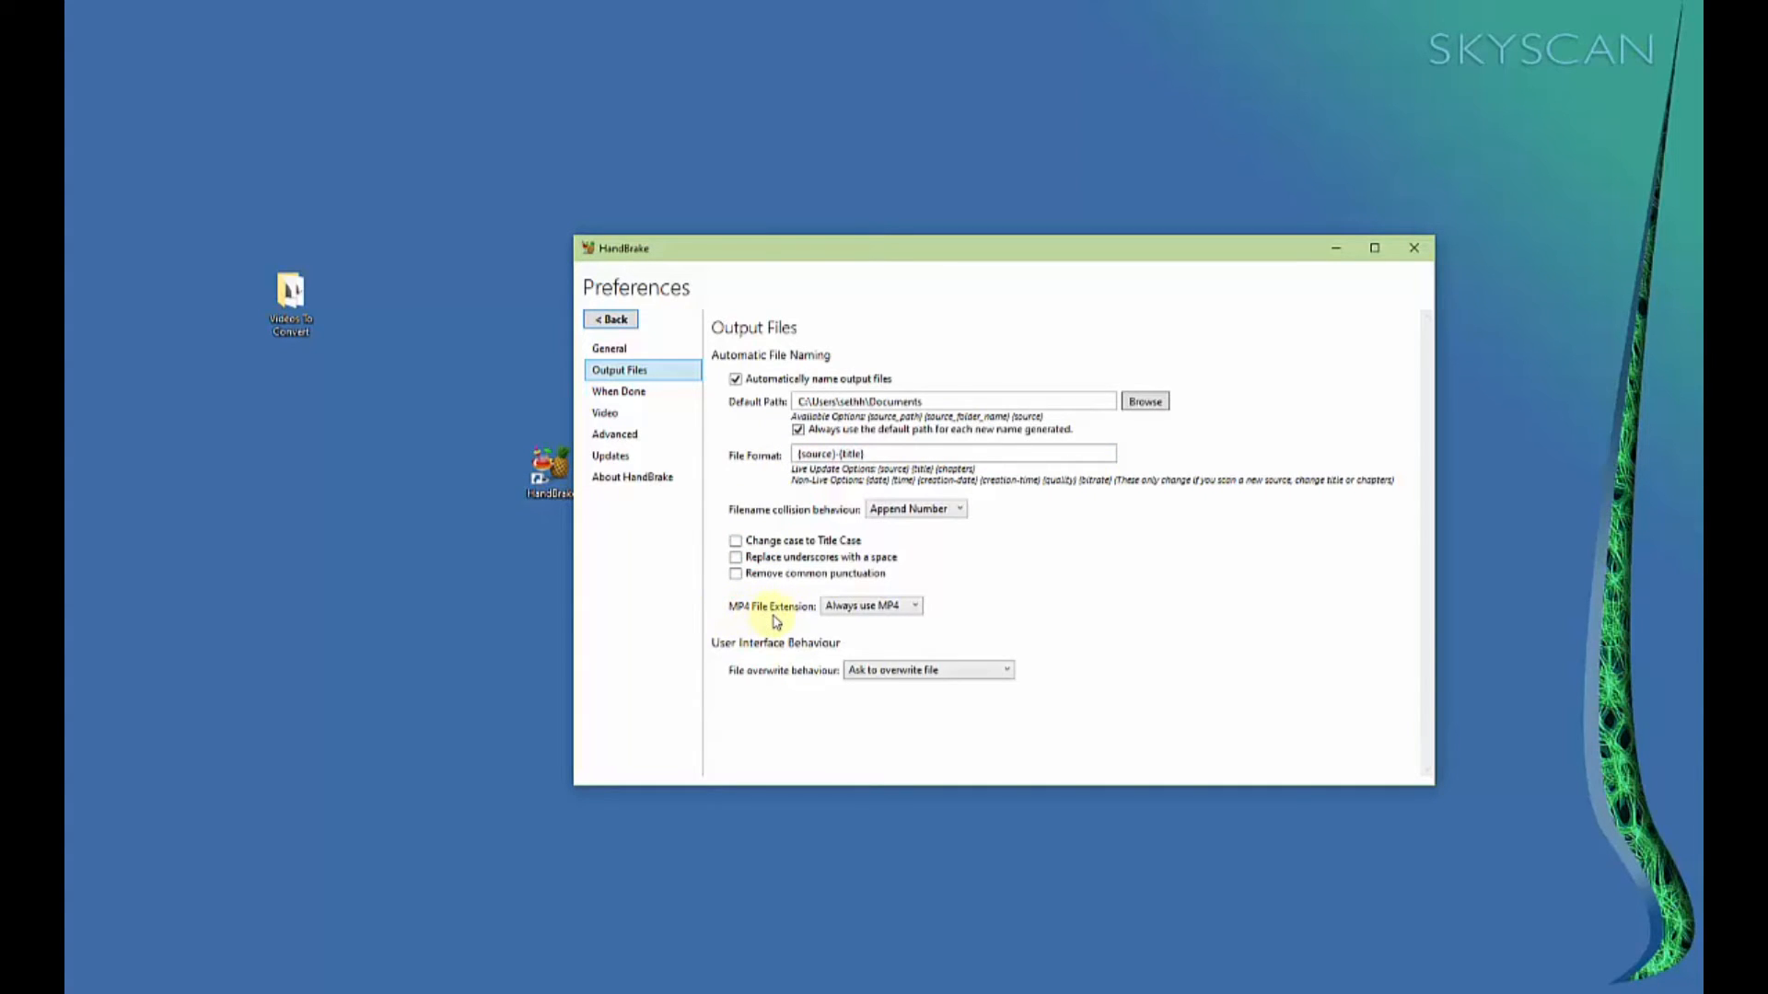
click(906, 612)
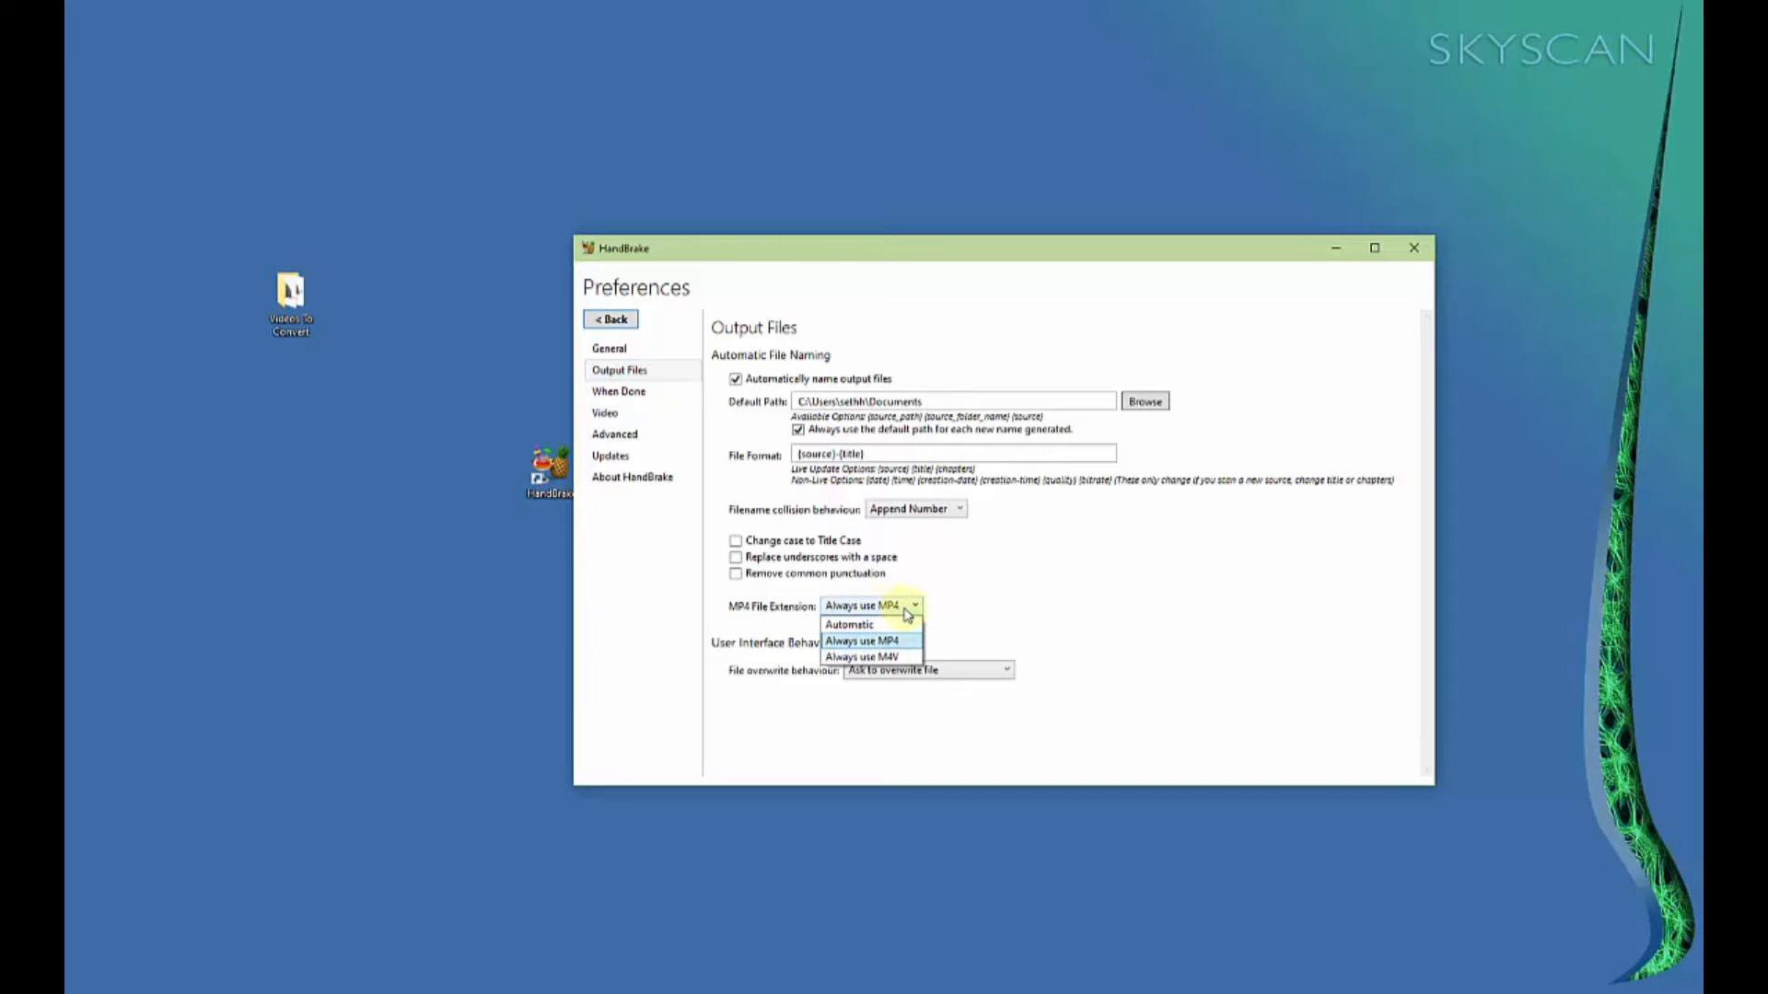
click(962, 603)
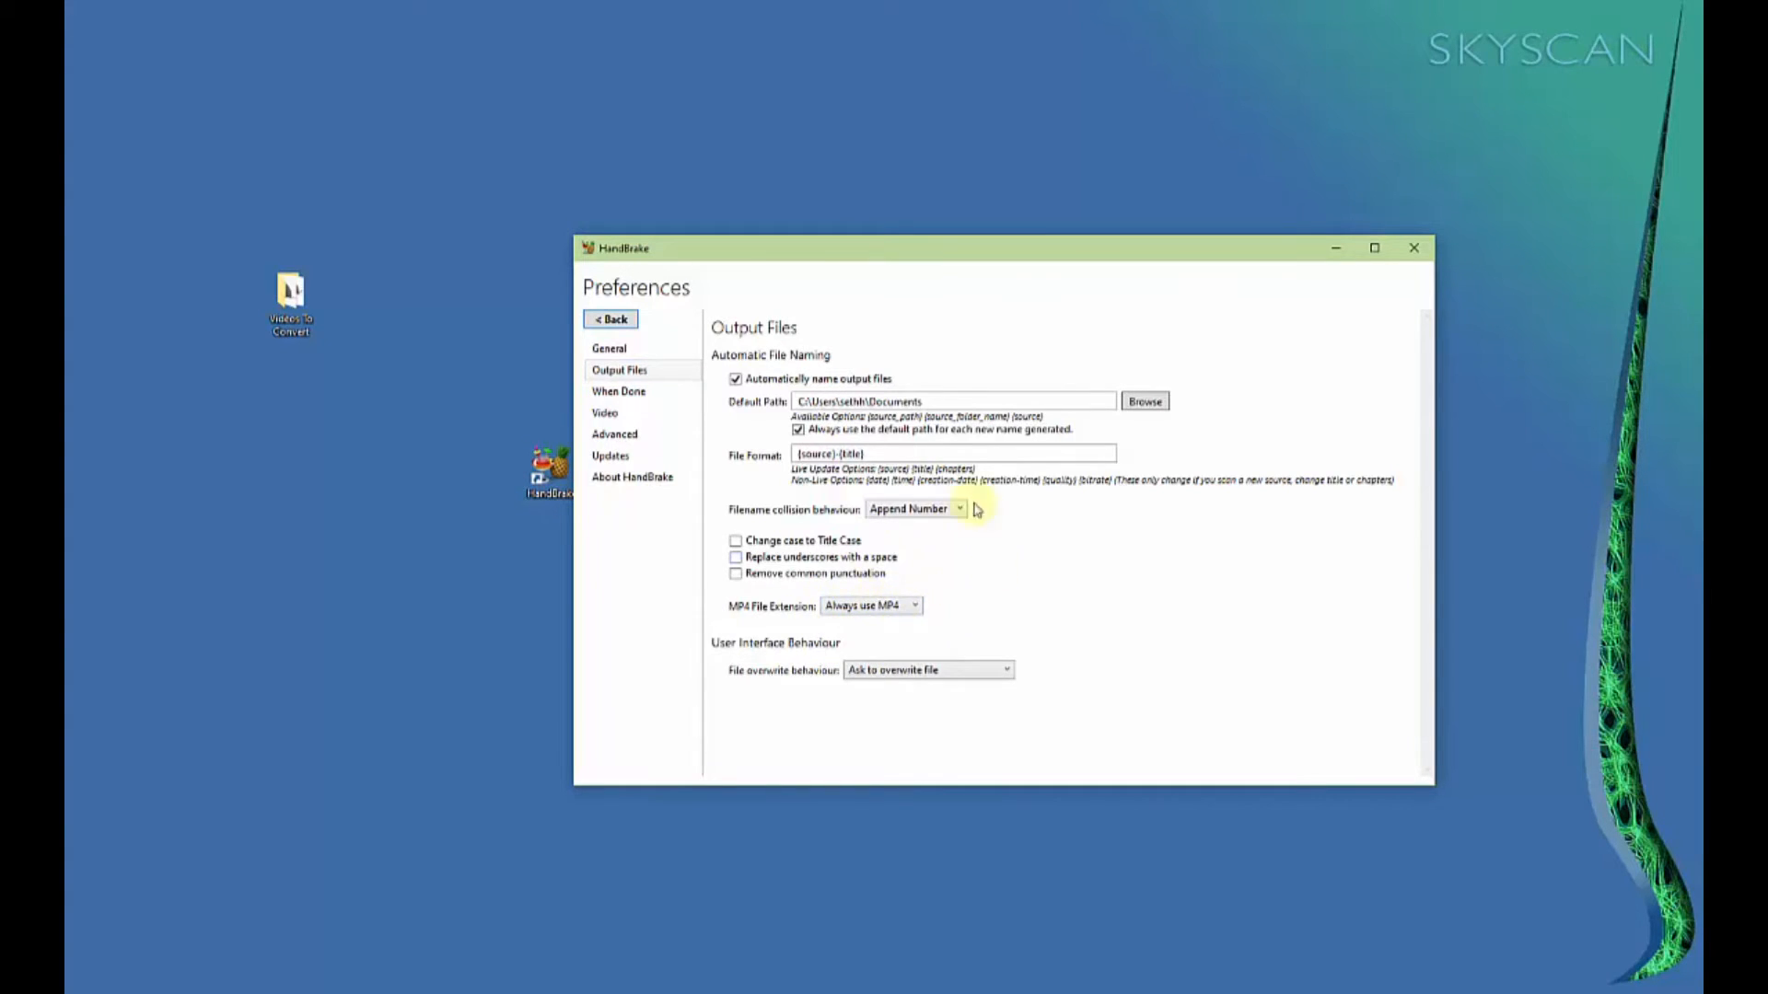
click(625, 325)
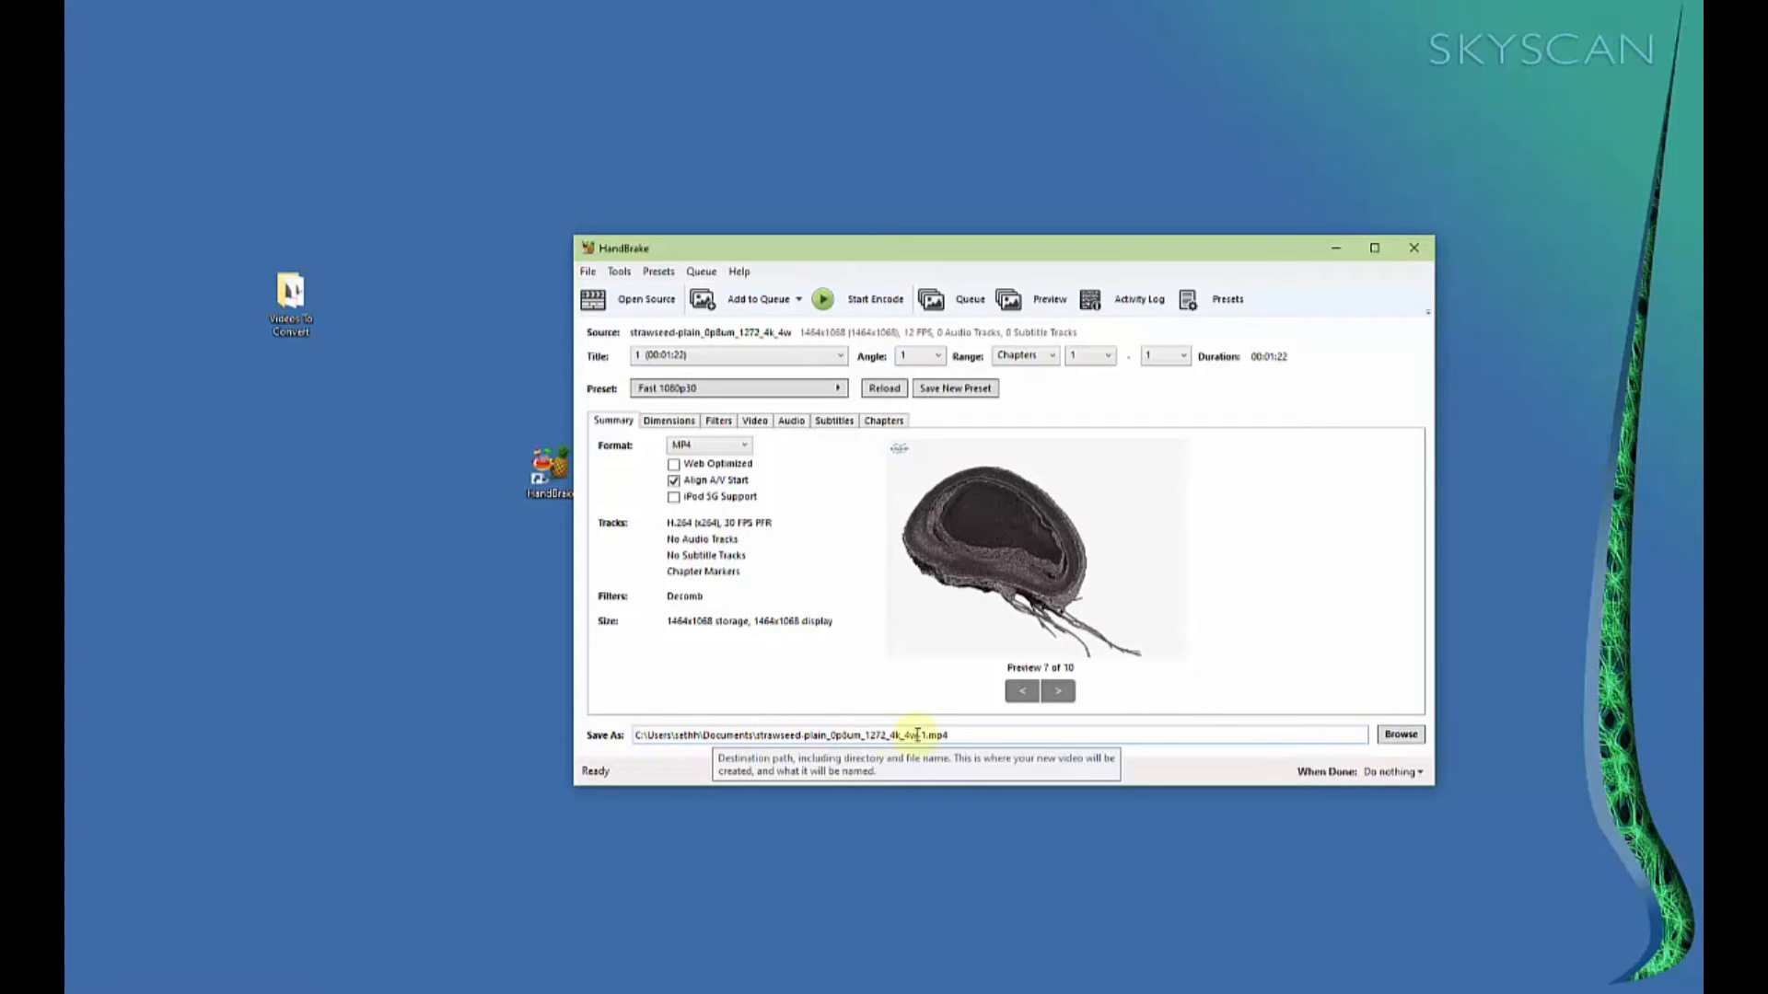
- Set the output destination to the desktop folder Videos To Convert with the file name strawseed-plain_0p8um_1272_4k_4w.mp4
click(1401, 736)
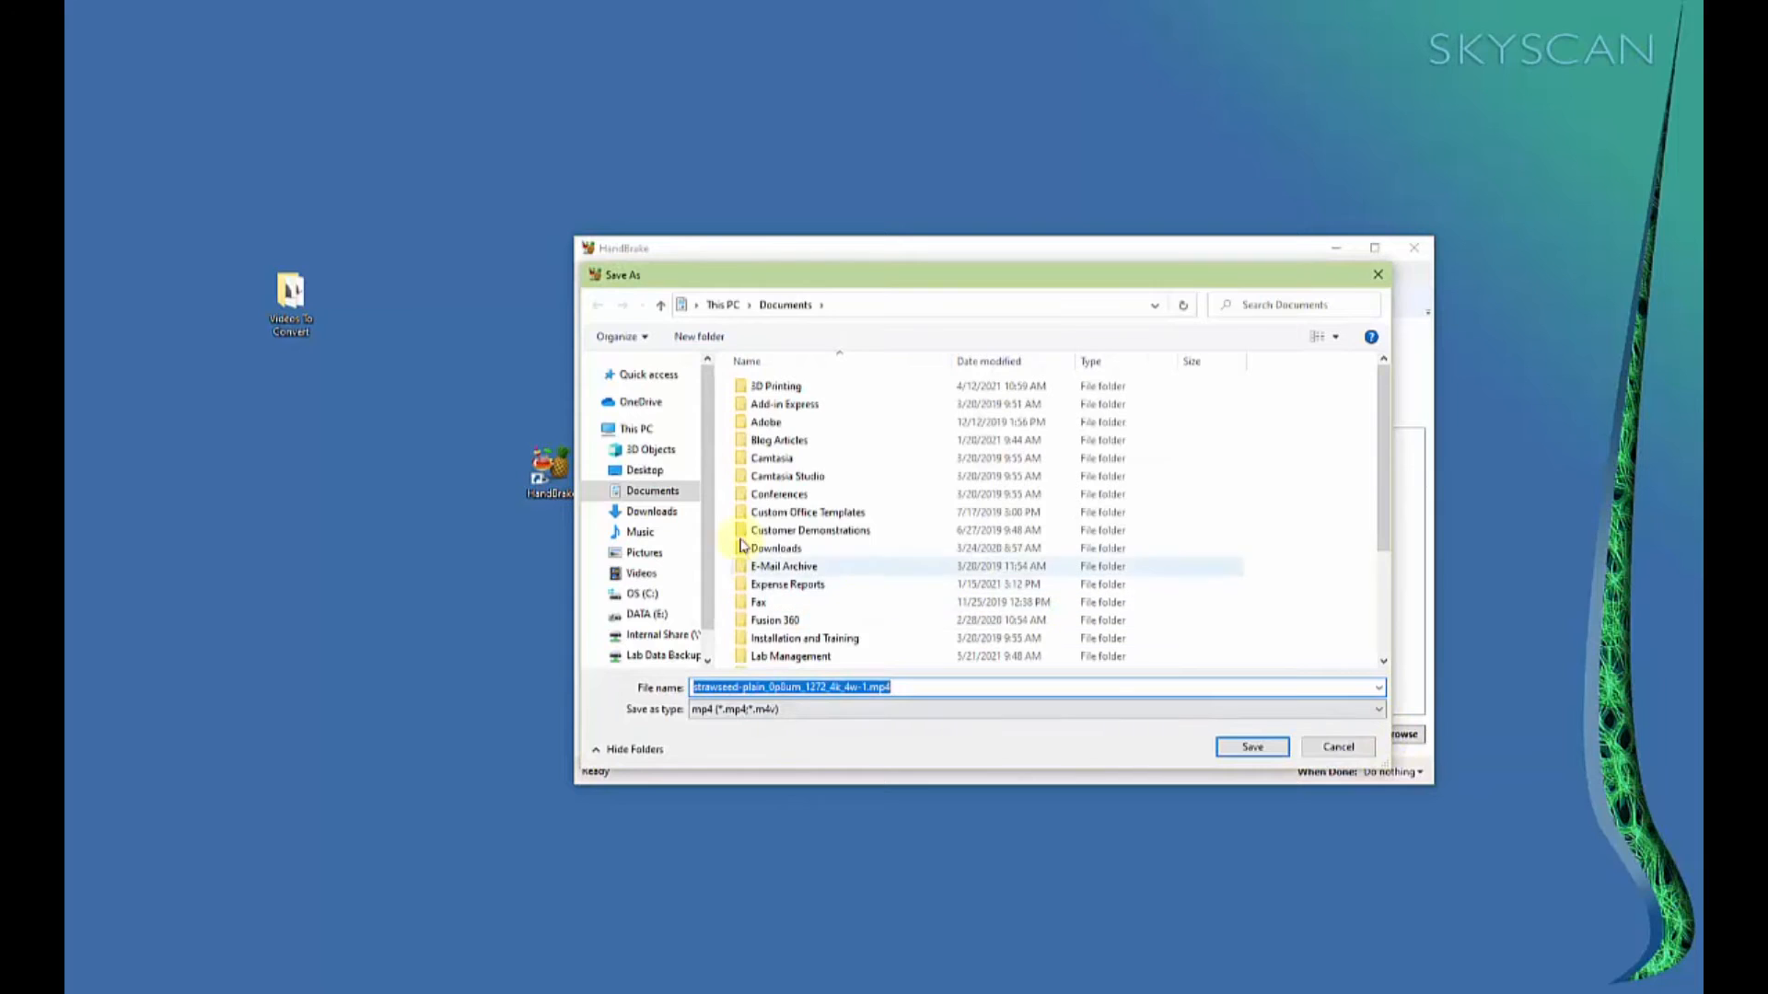
click(646, 471)
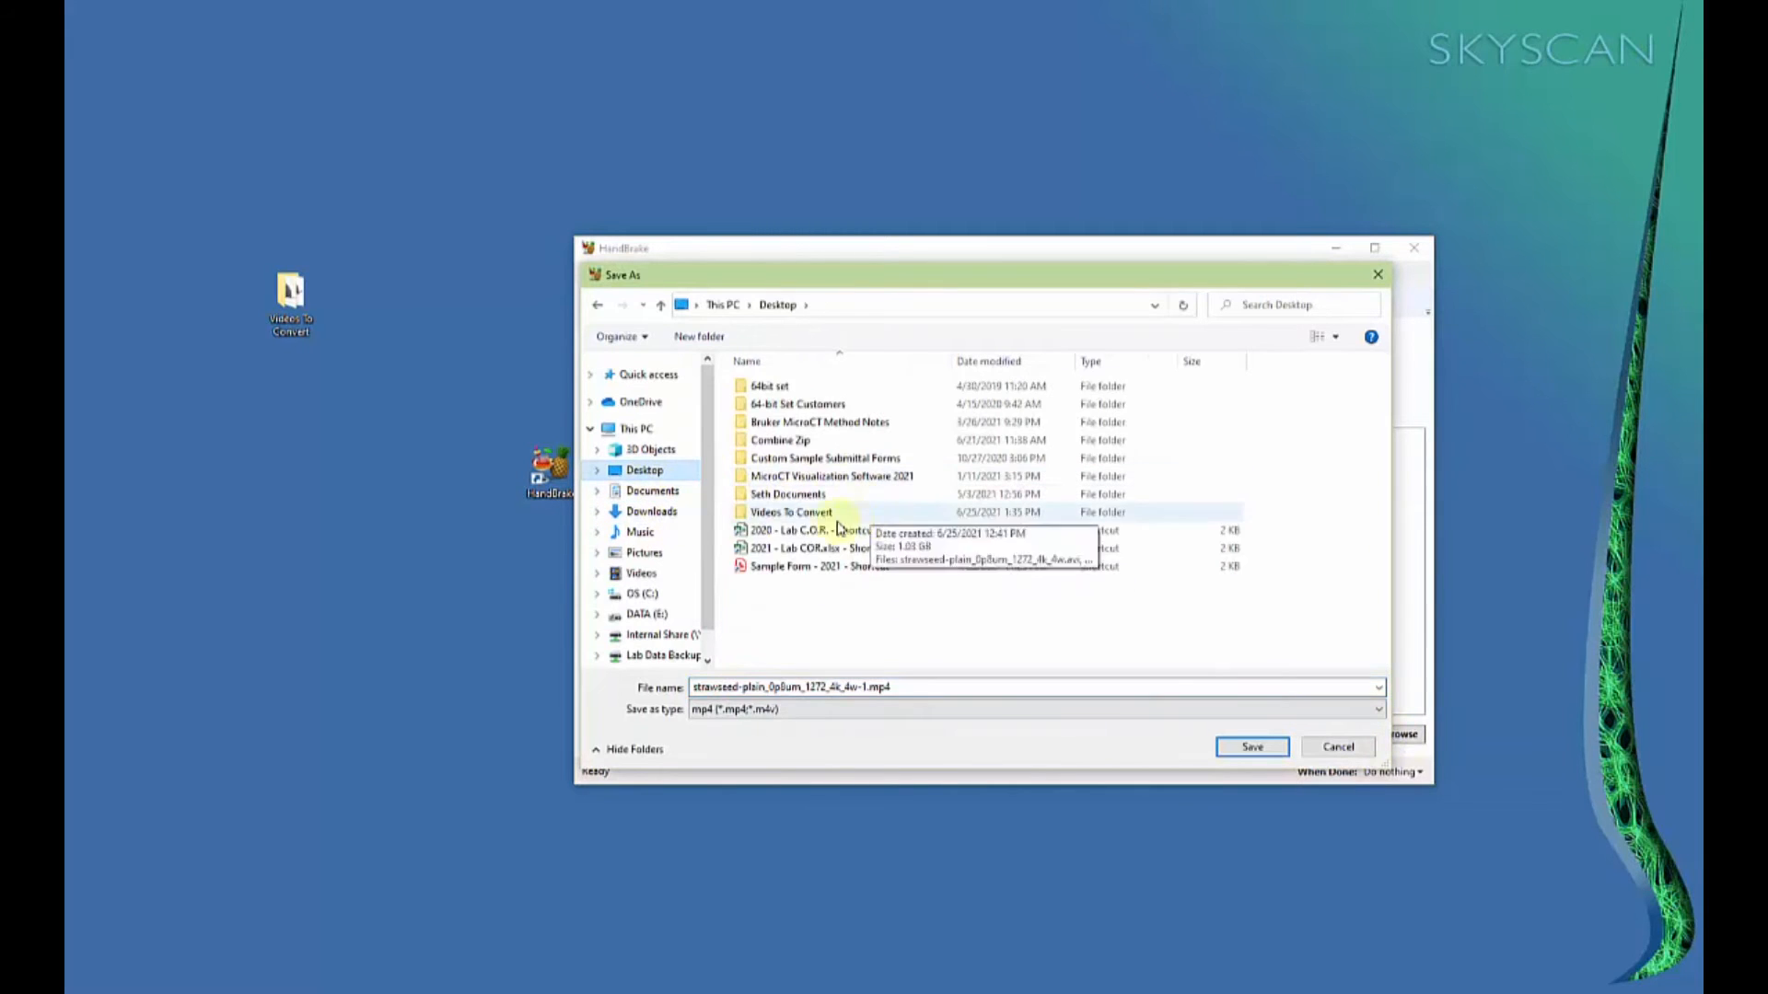
click(804, 514)
double_click(804, 514)
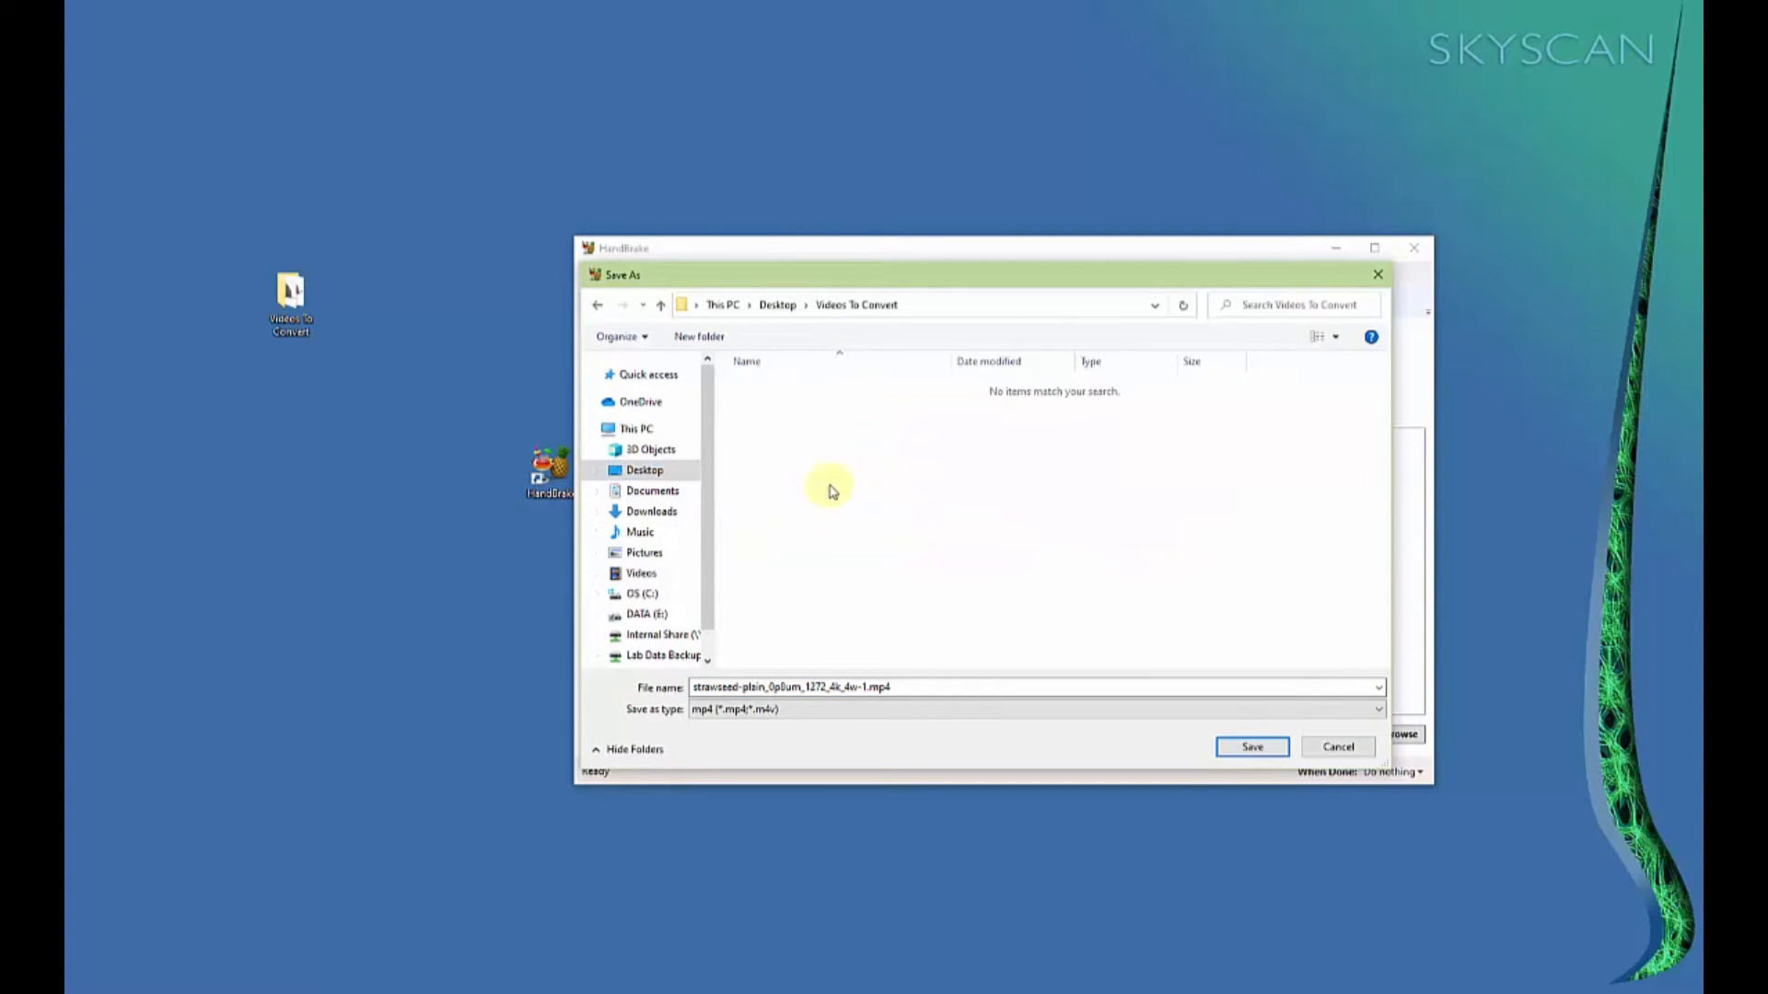
click(865, 687)
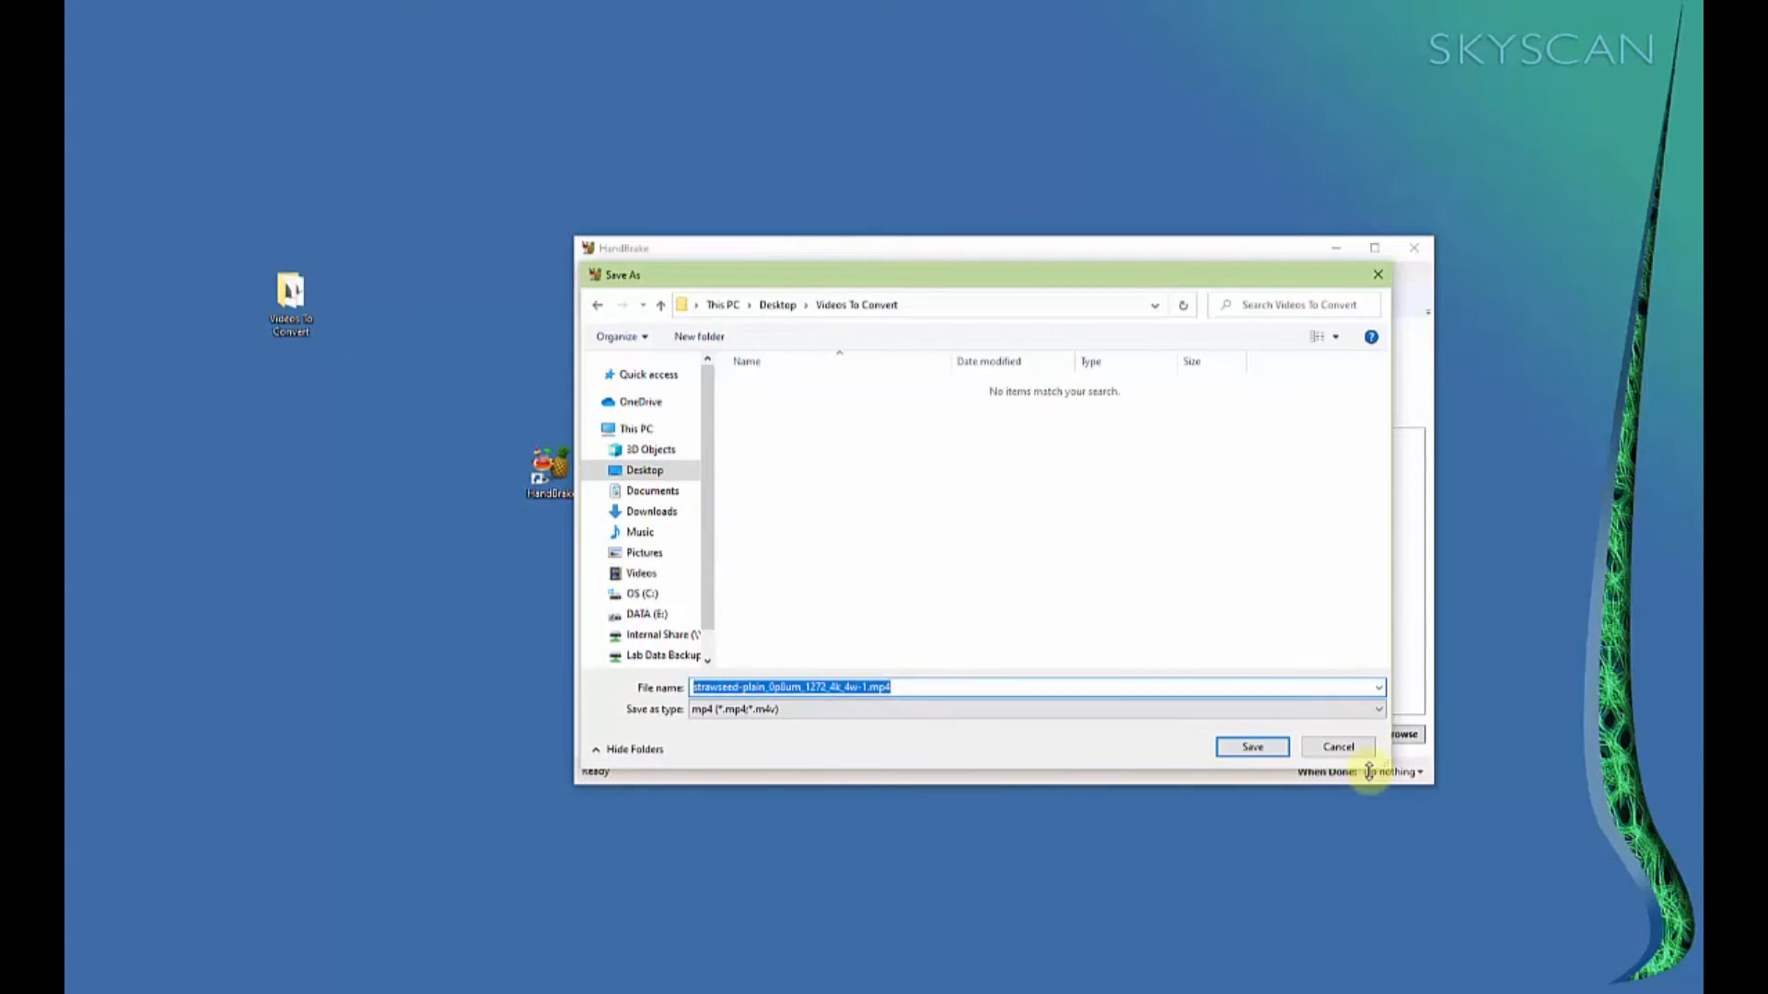
click(859, 689)
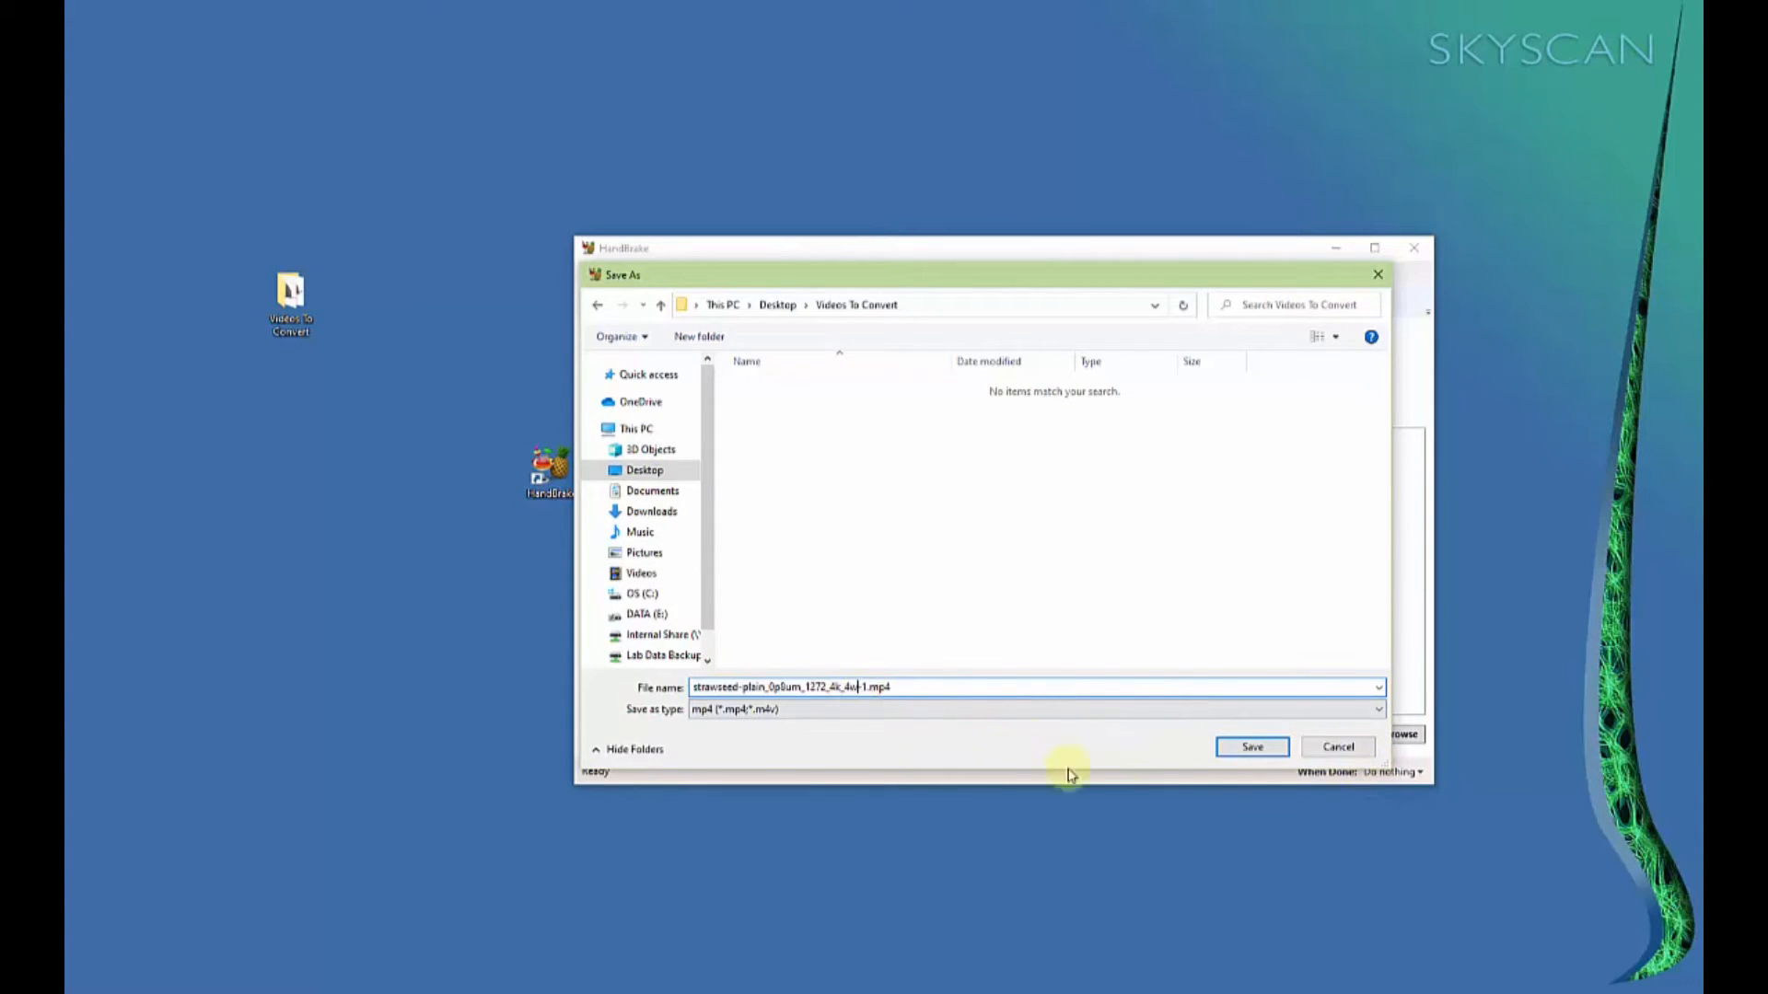
key(BackSpace)
key(BackSpace)
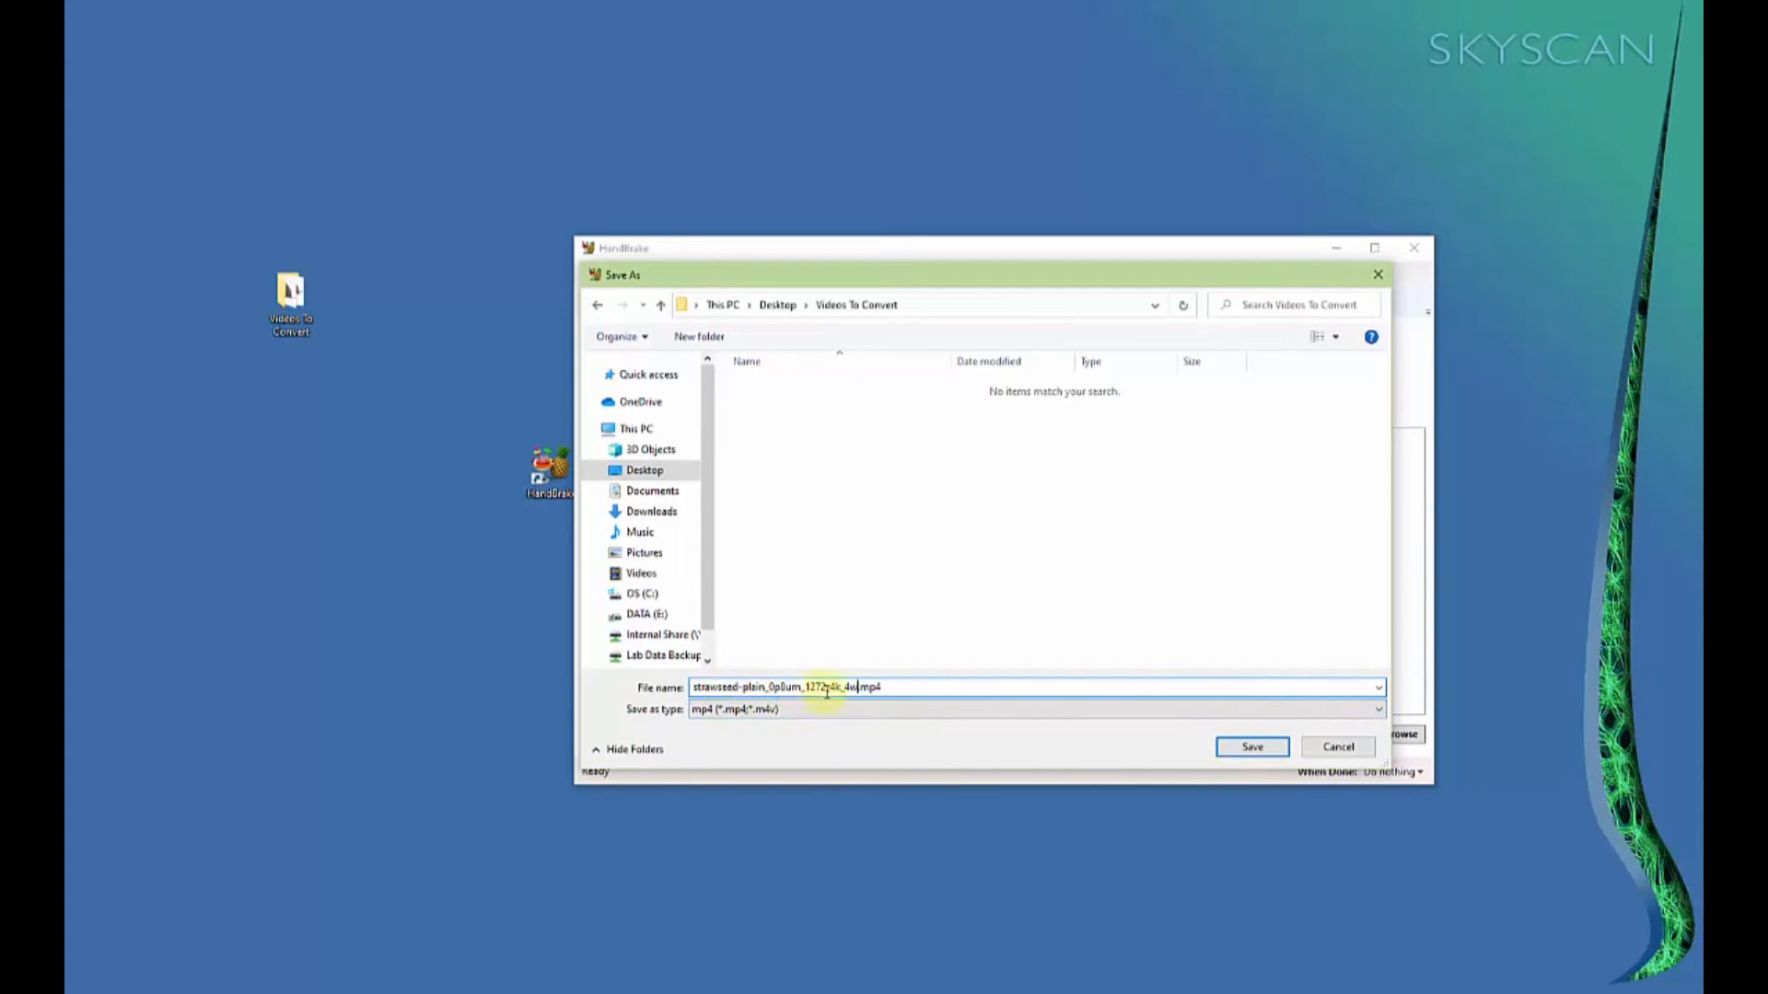
click(1254, 748)
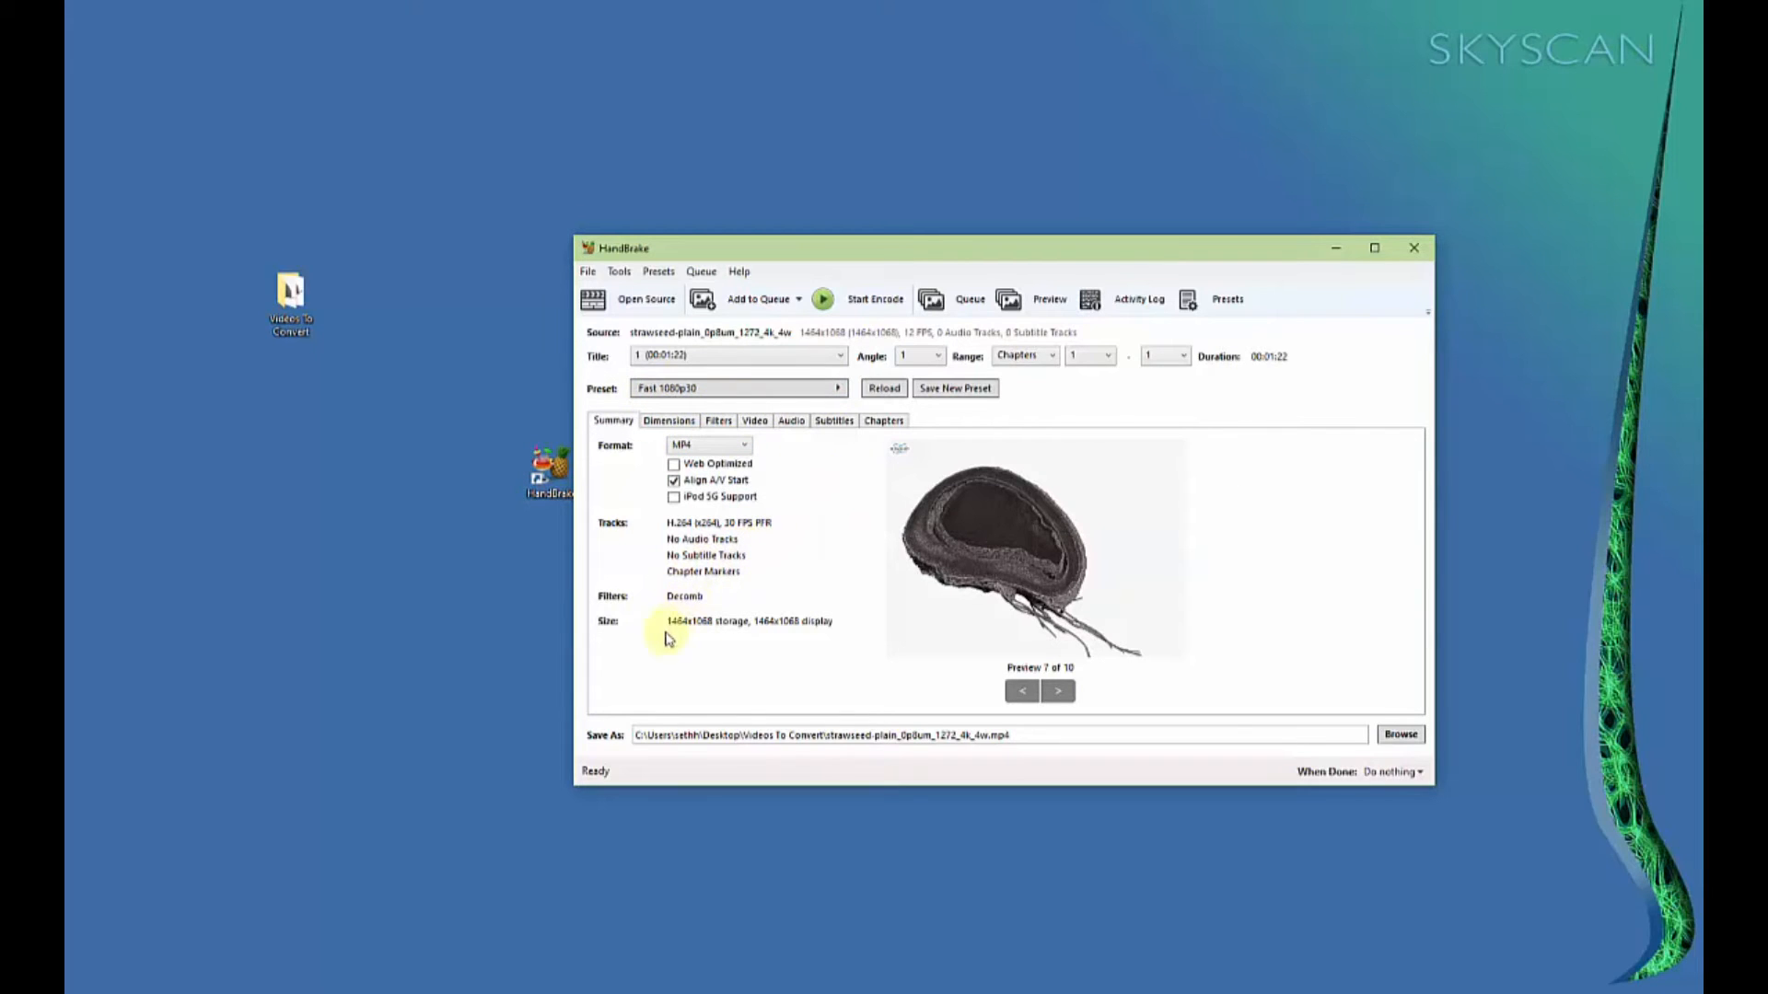
- Check the dimension, filter and subtitle settings of the first video and add its encode job to the queue
click(683, 425)
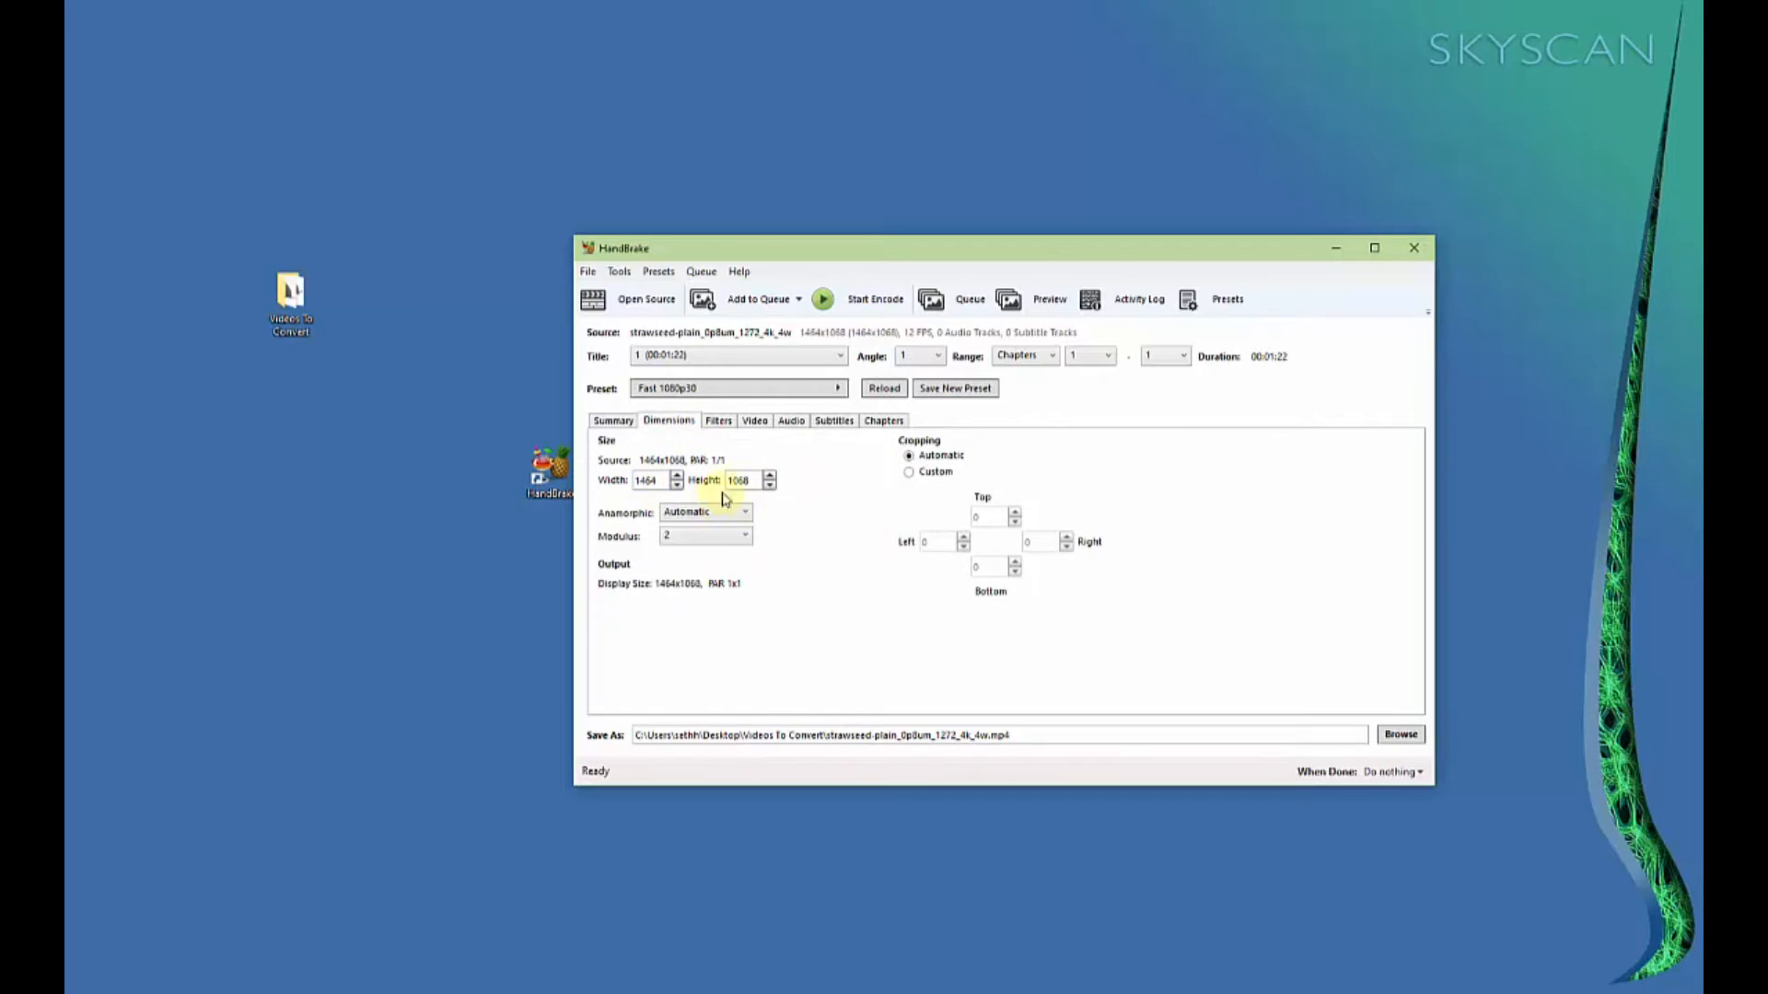
click(719, 423)
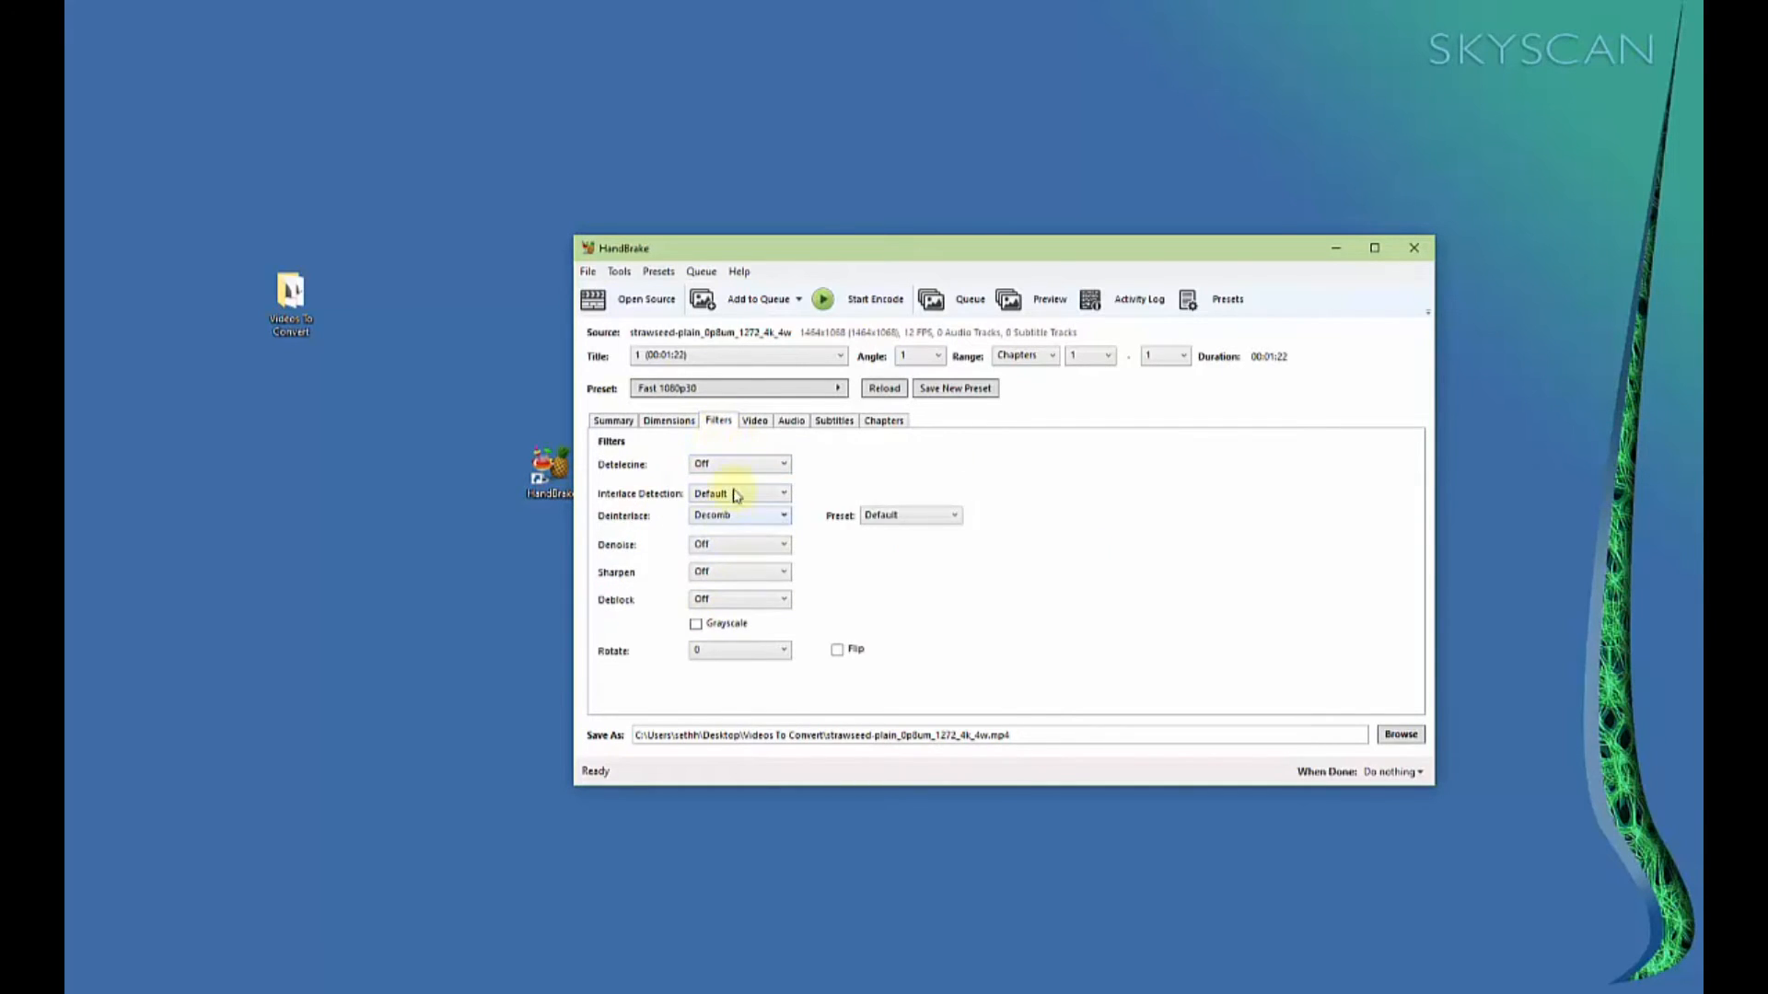
click(834, 423)
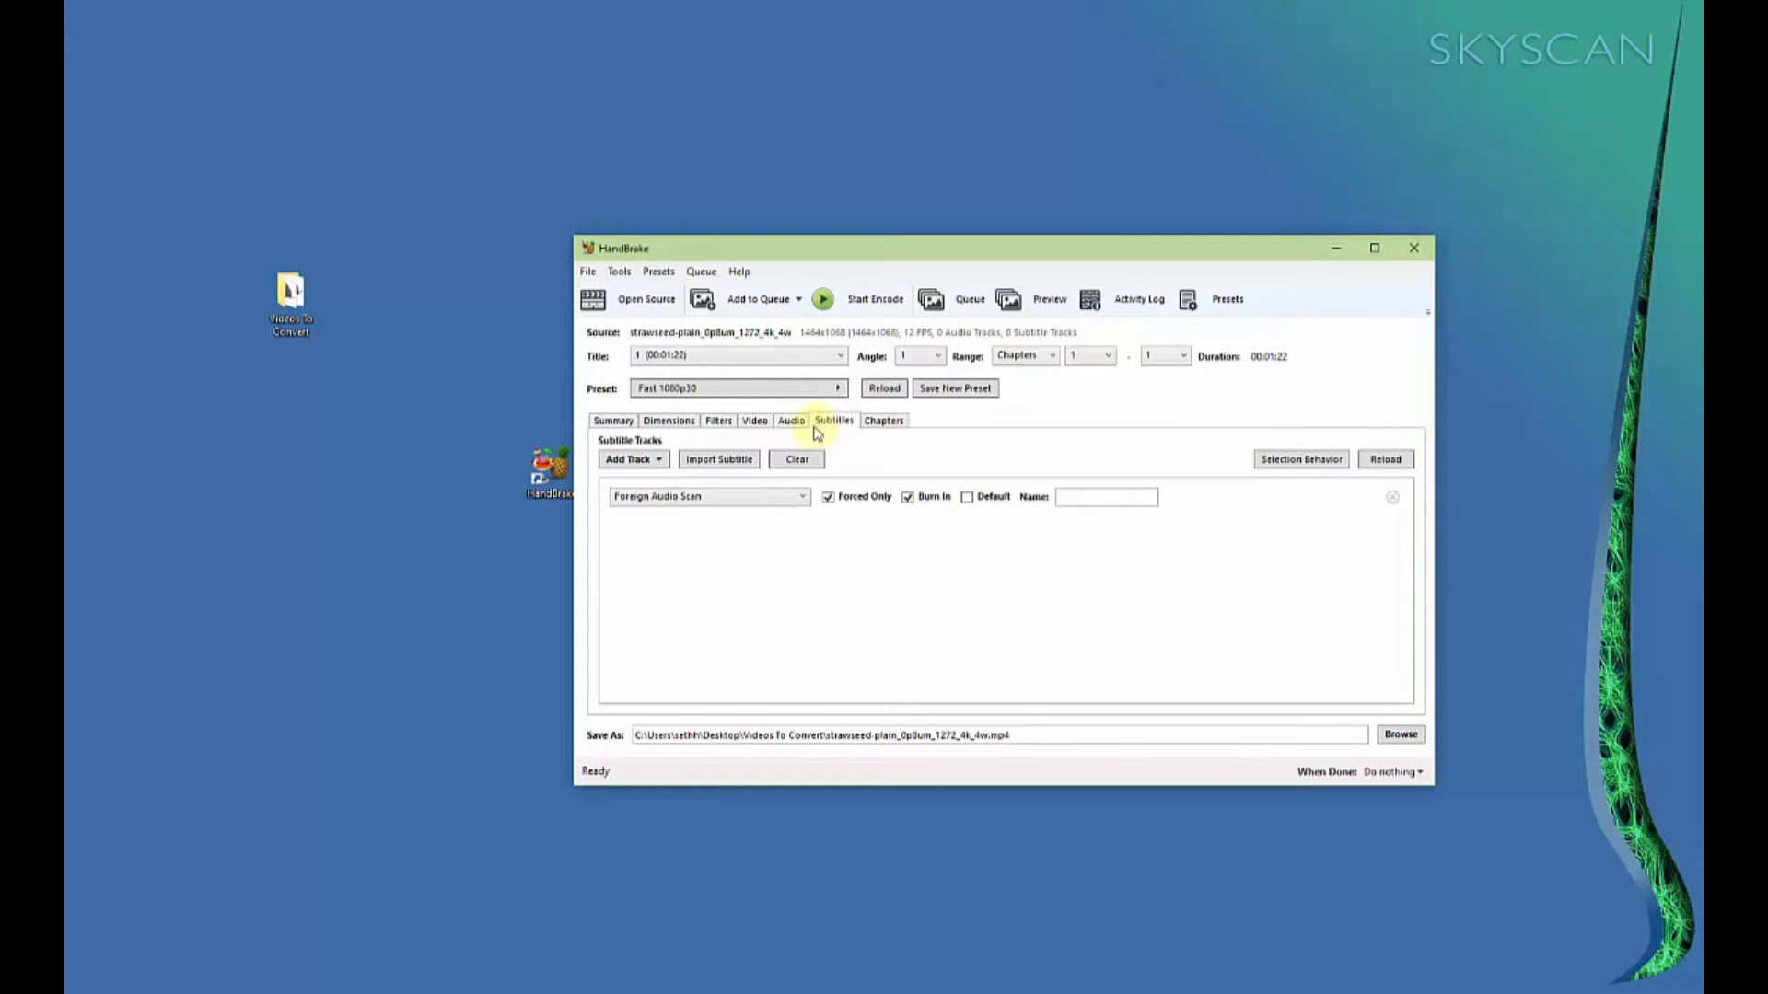
click(633, 421)
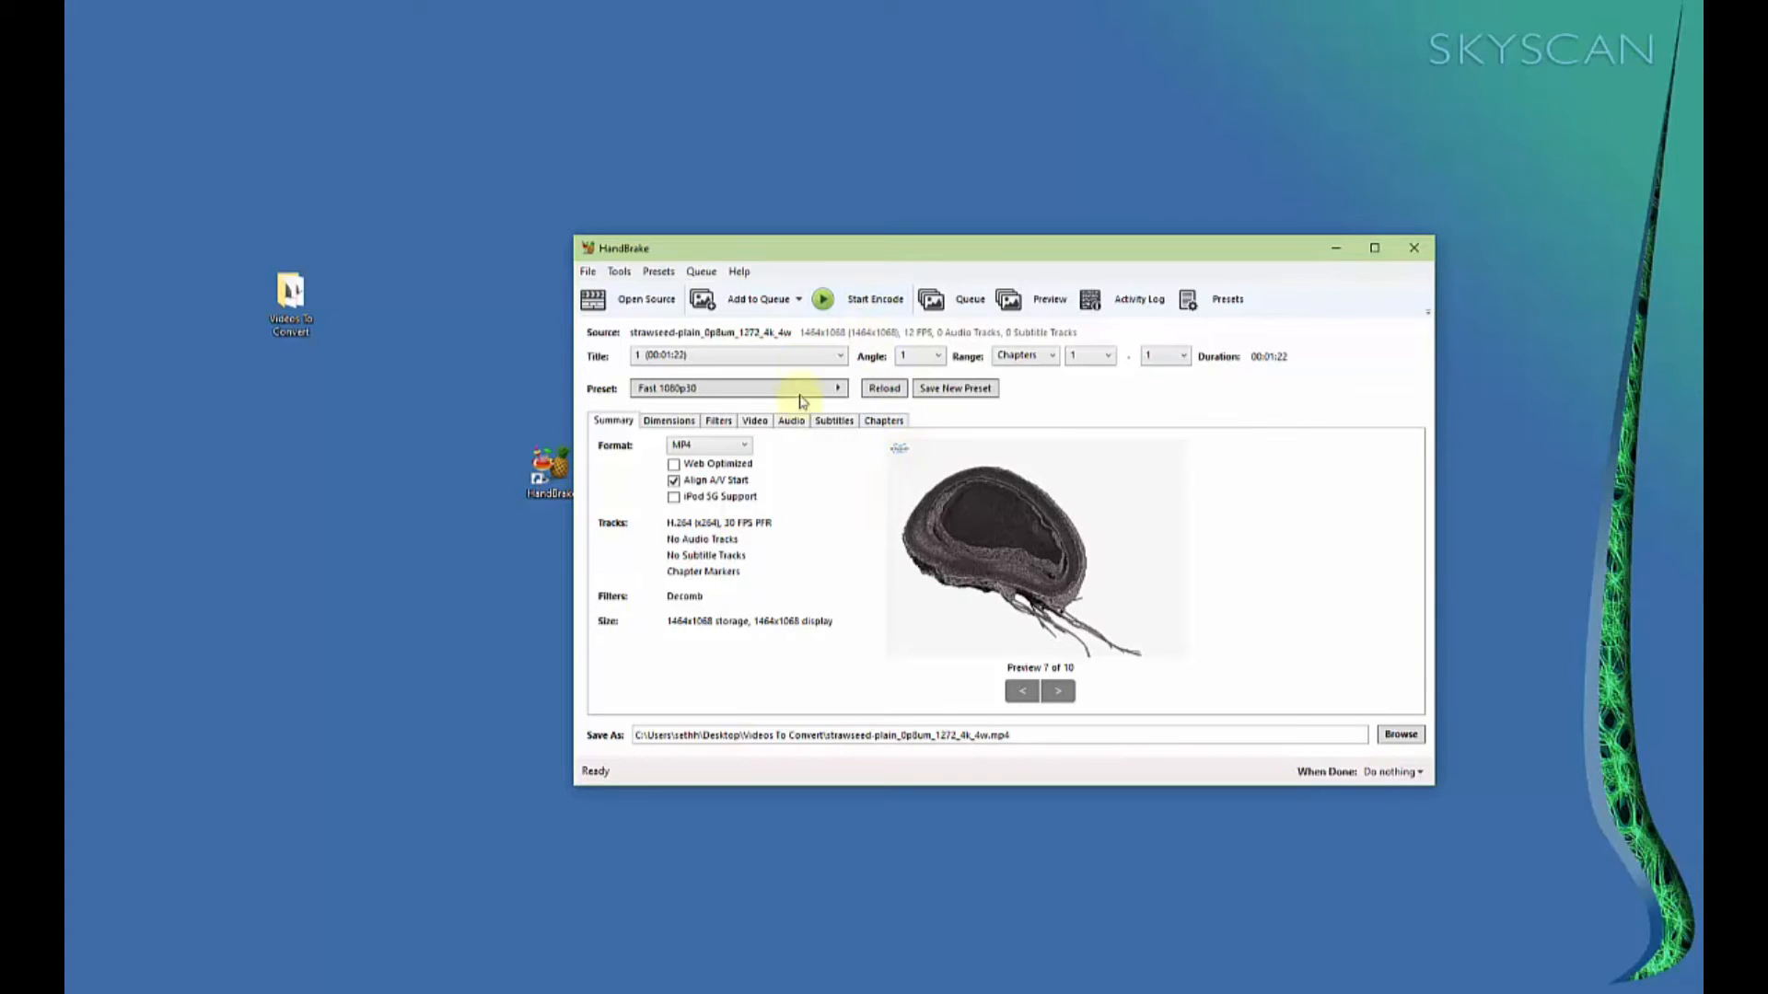
click(758, 299)
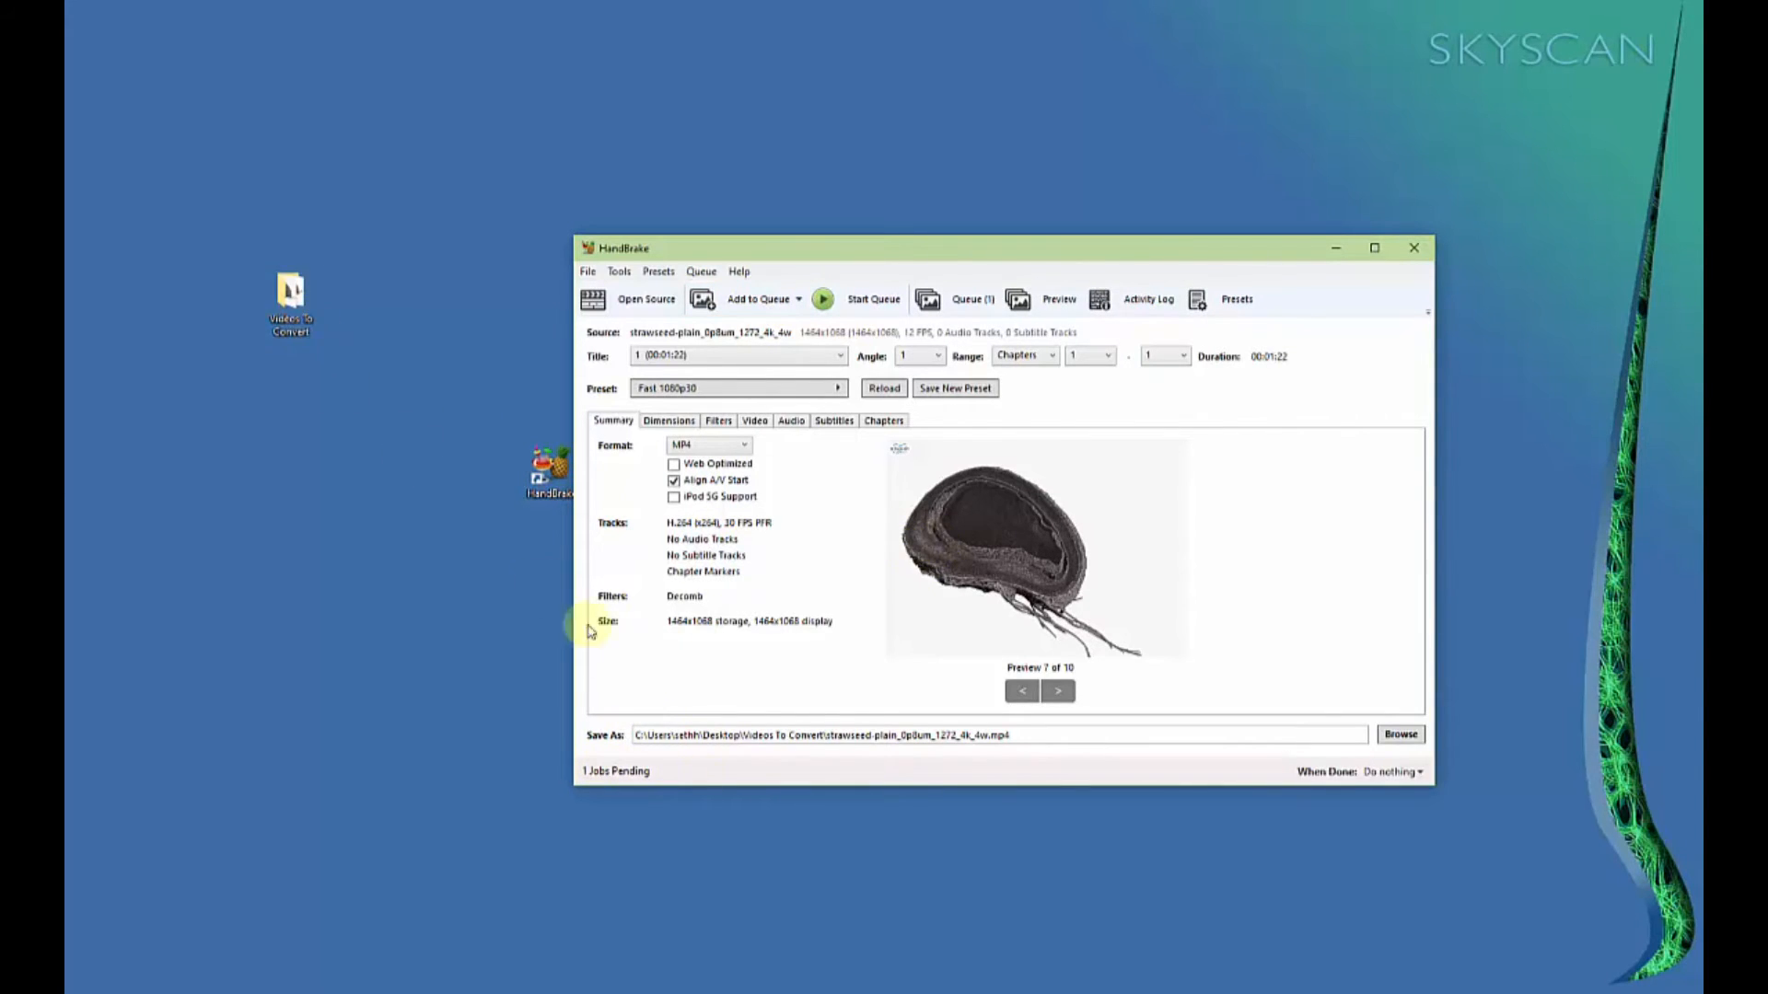
- Load the second video, strawseed-plain_0p8um_1272_4k_4w_pr.avi, from the Videos To Convert folder as the new source
click(267, 988)
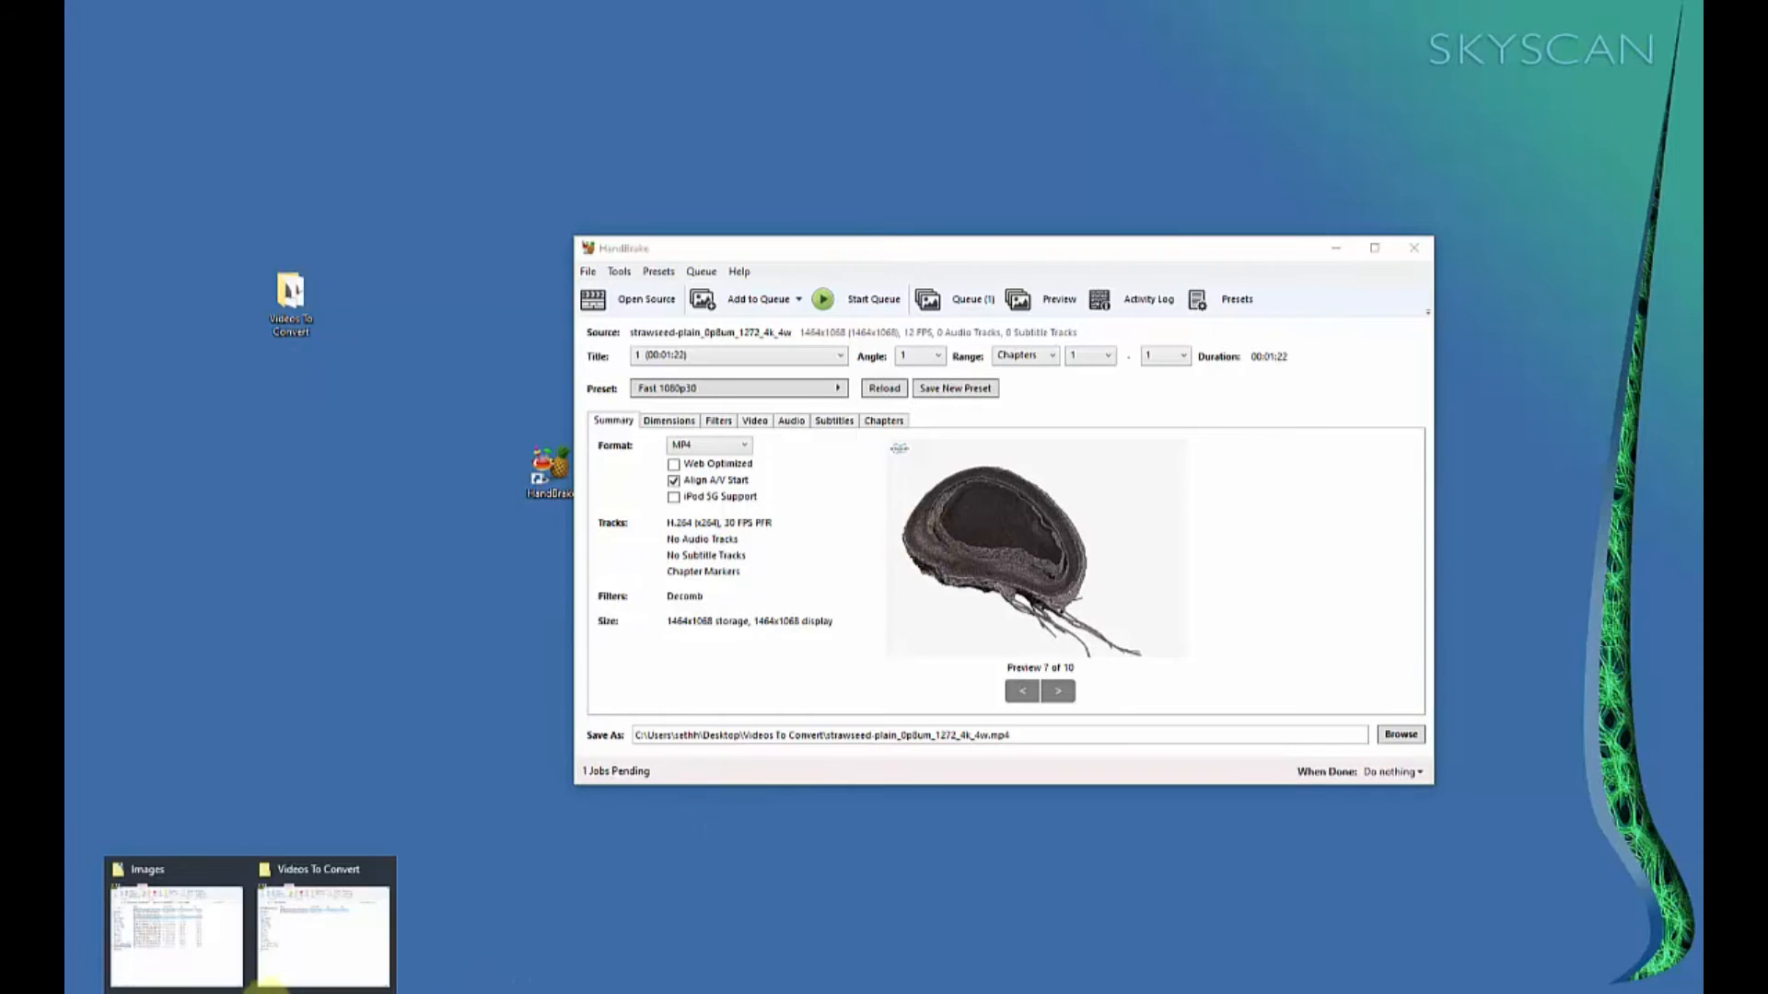
click(287, 944)
drag(431, 358, 1200, 451)
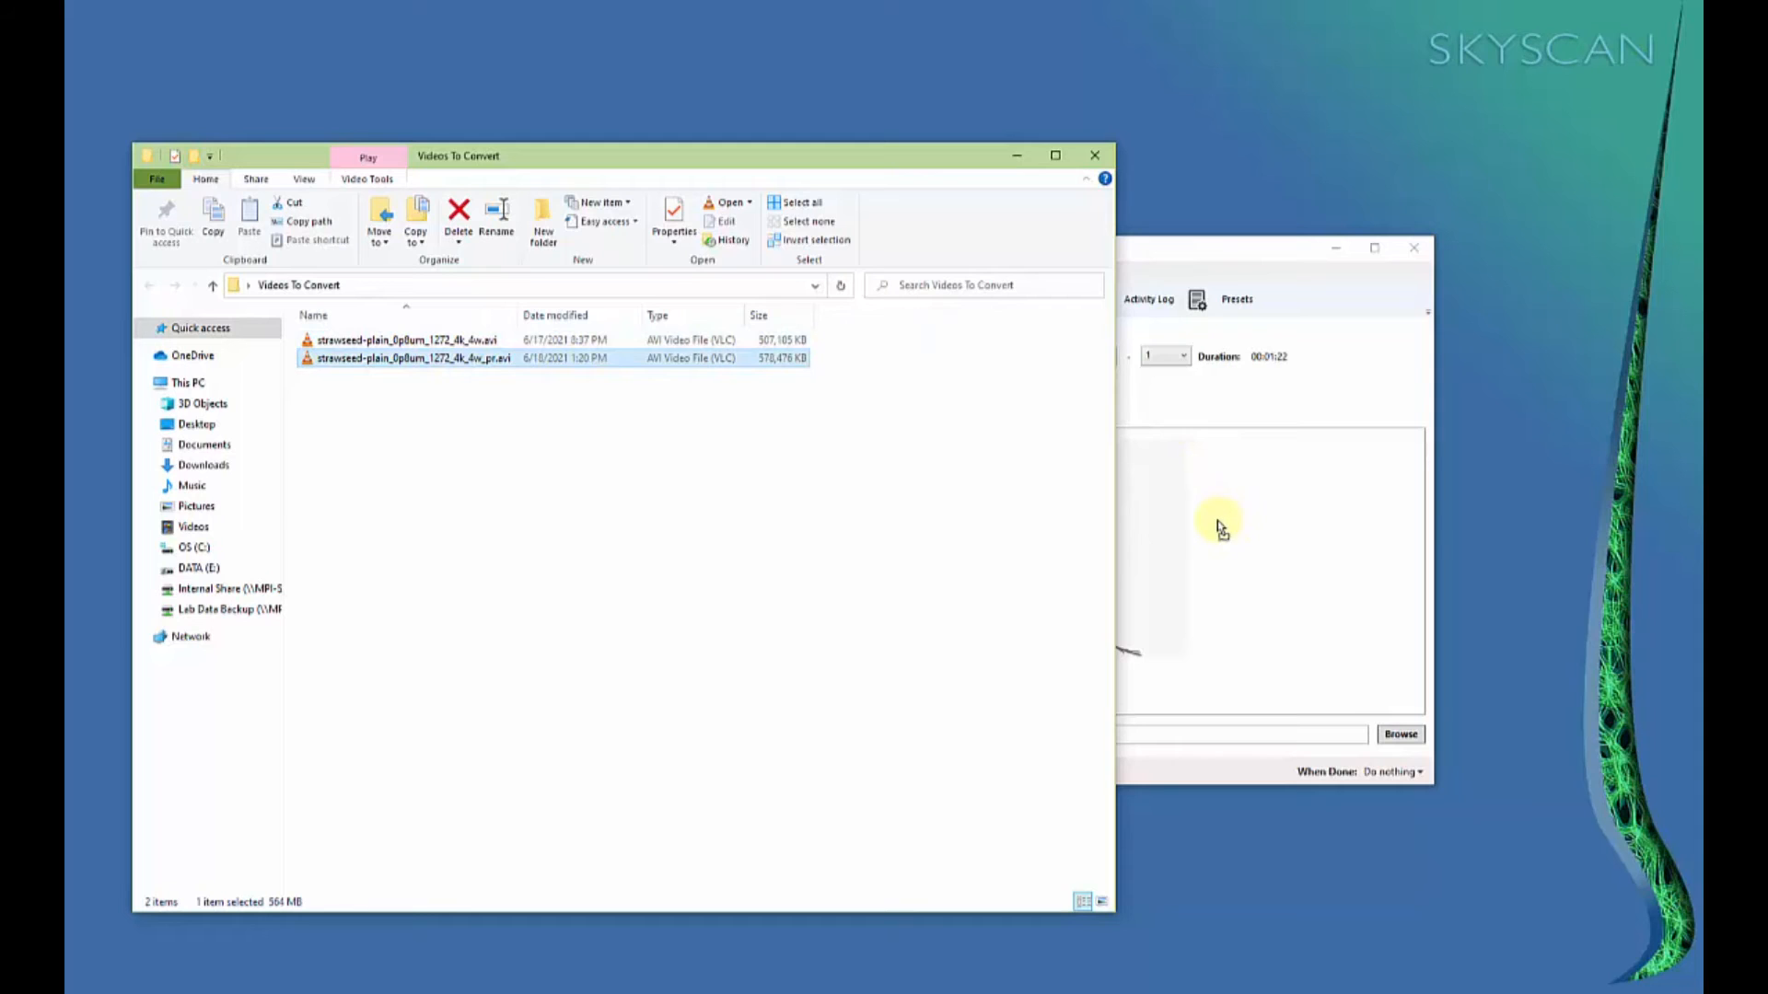
drag(1220, 528, 1220, 527)
click(1016, 155)
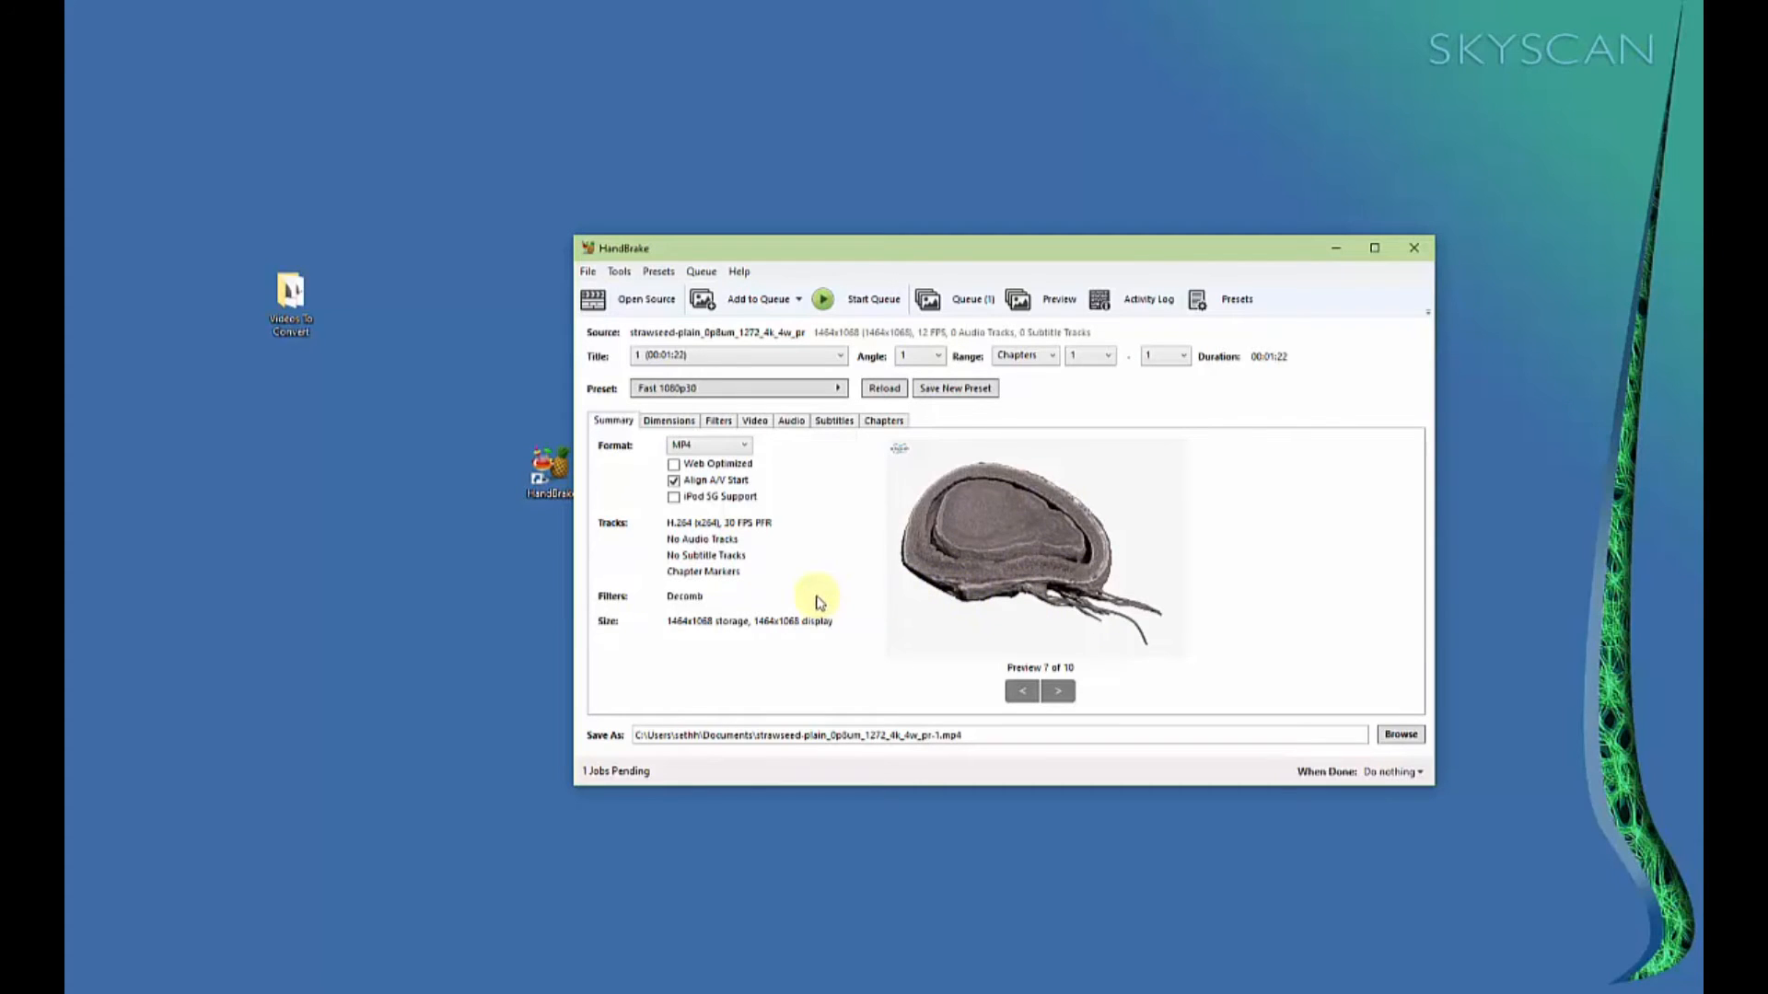
- Set the output to strawseed-plain_0p8um_1272_4k_4w_pr.mp4 in the desktop folder Videos To Convert and add the job to the queue
click(1399, 735)
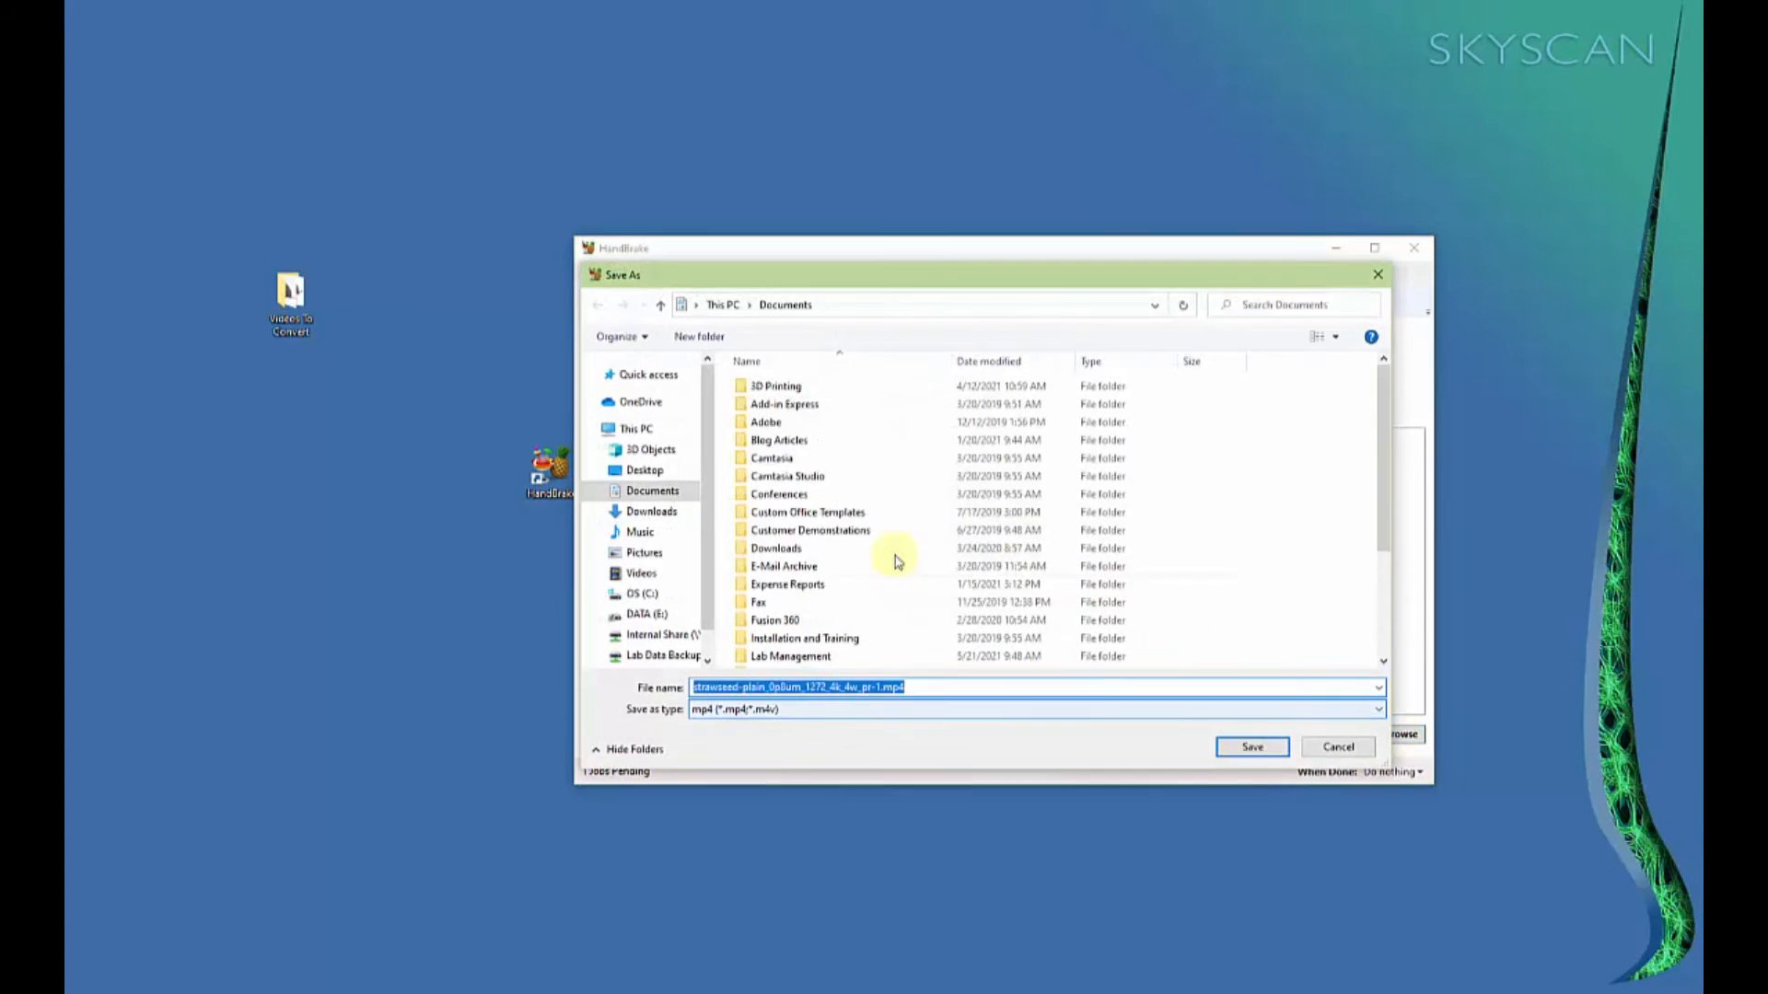
click(648, 477)
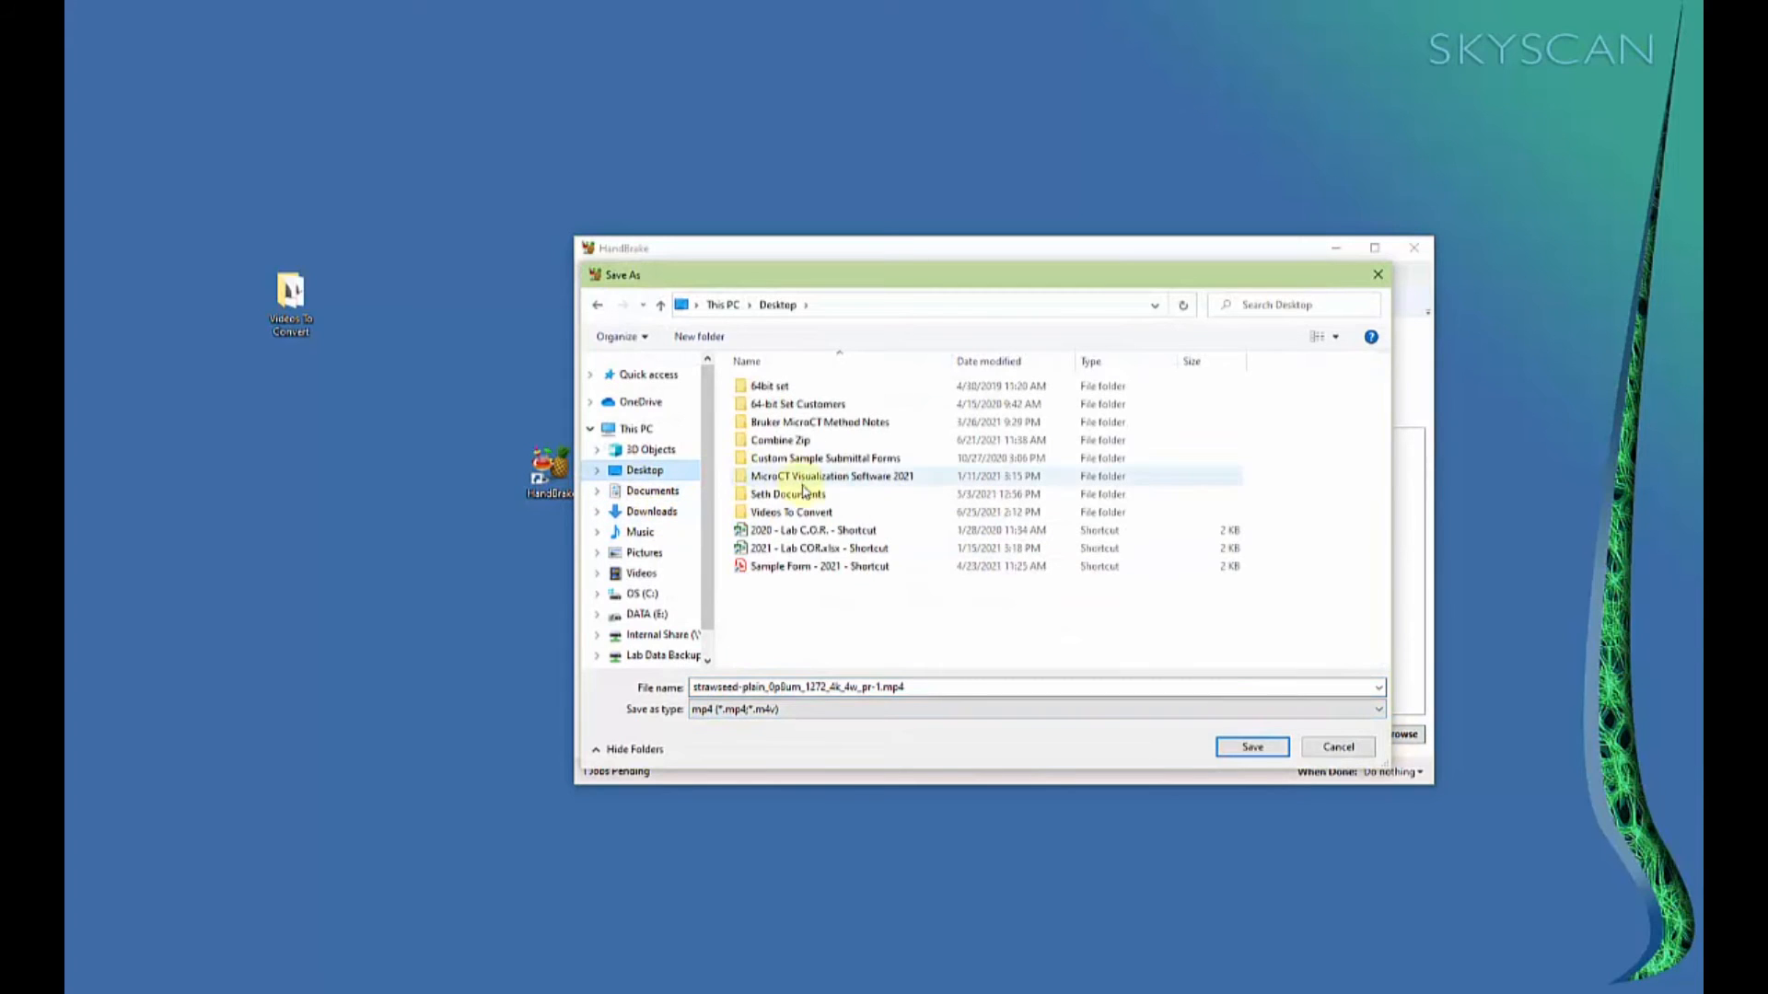
double_click(812, 506)
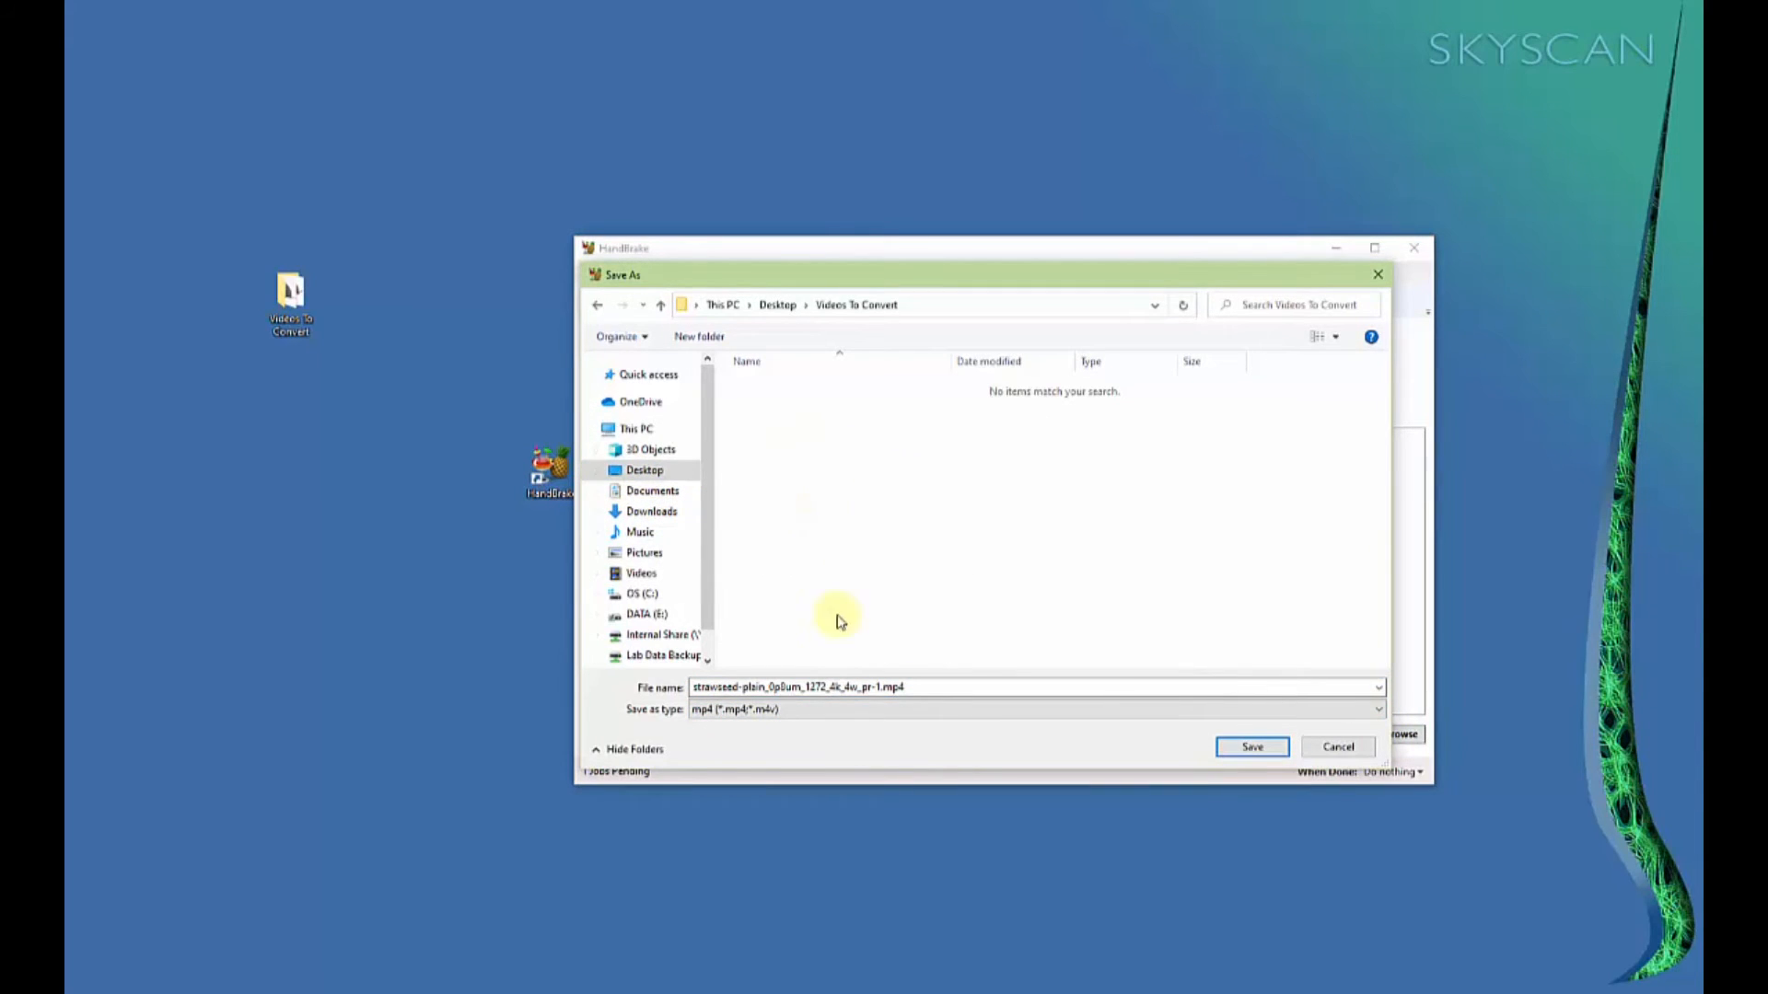
click(848, 687)
click(862, 688)
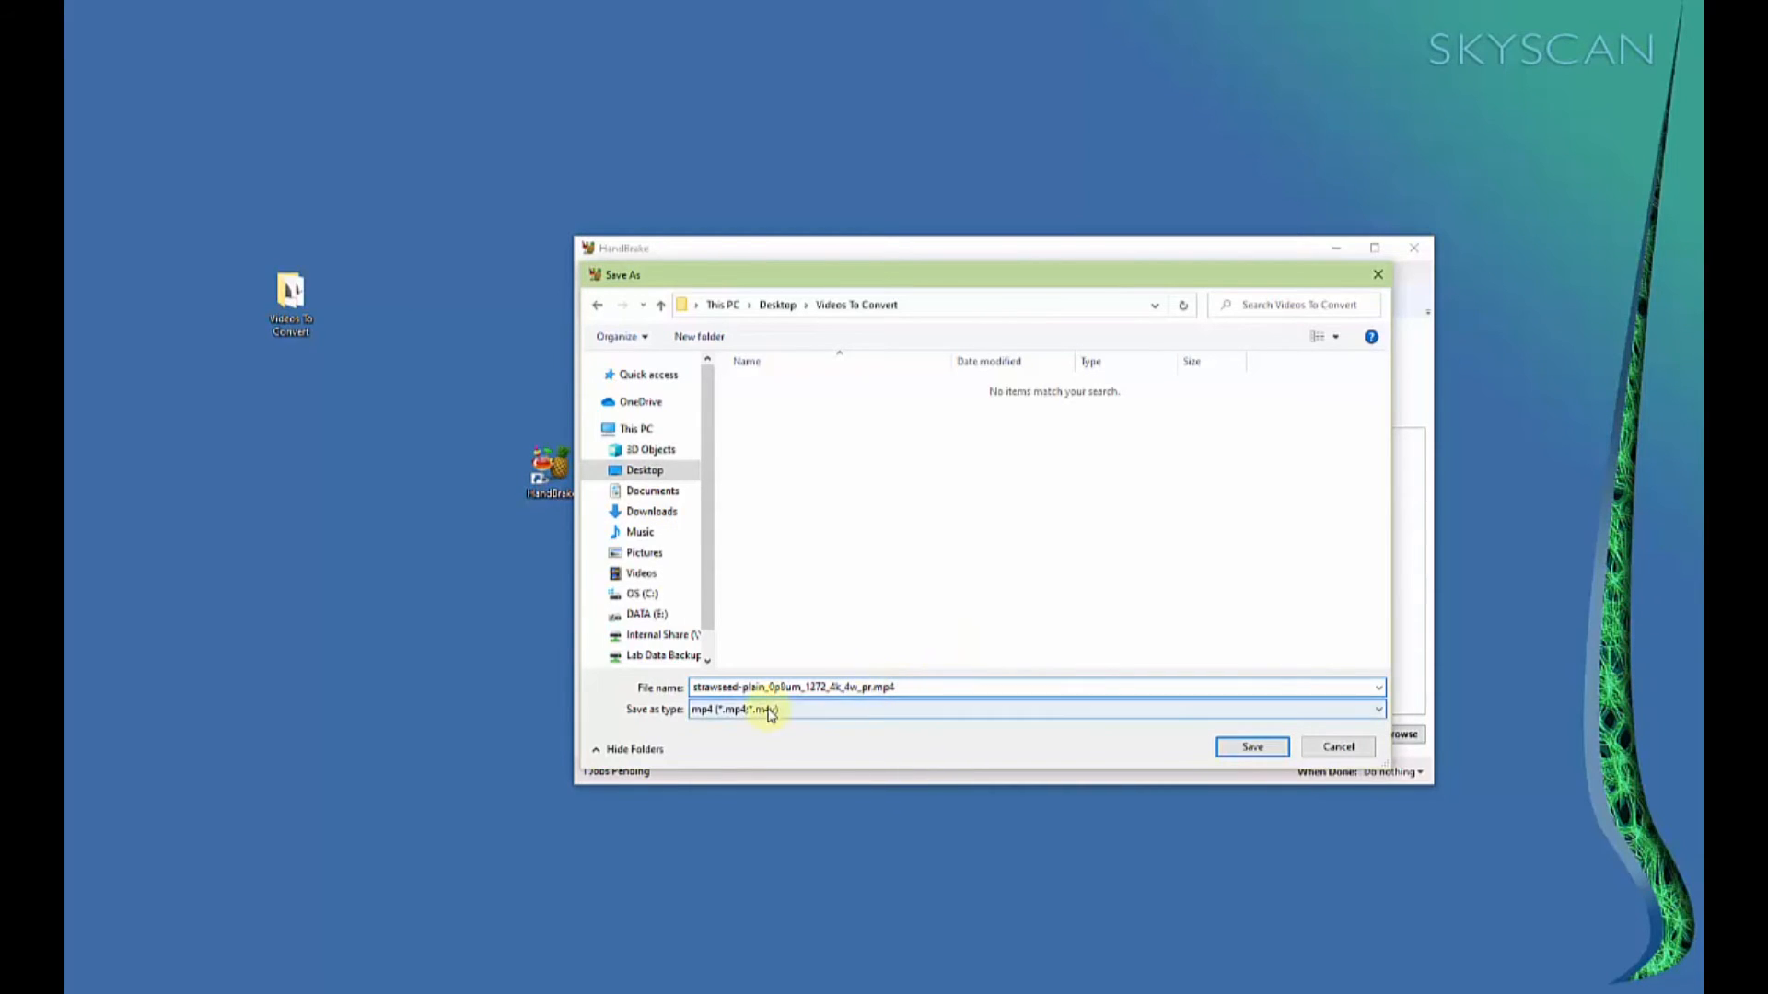
click(1245, 746)
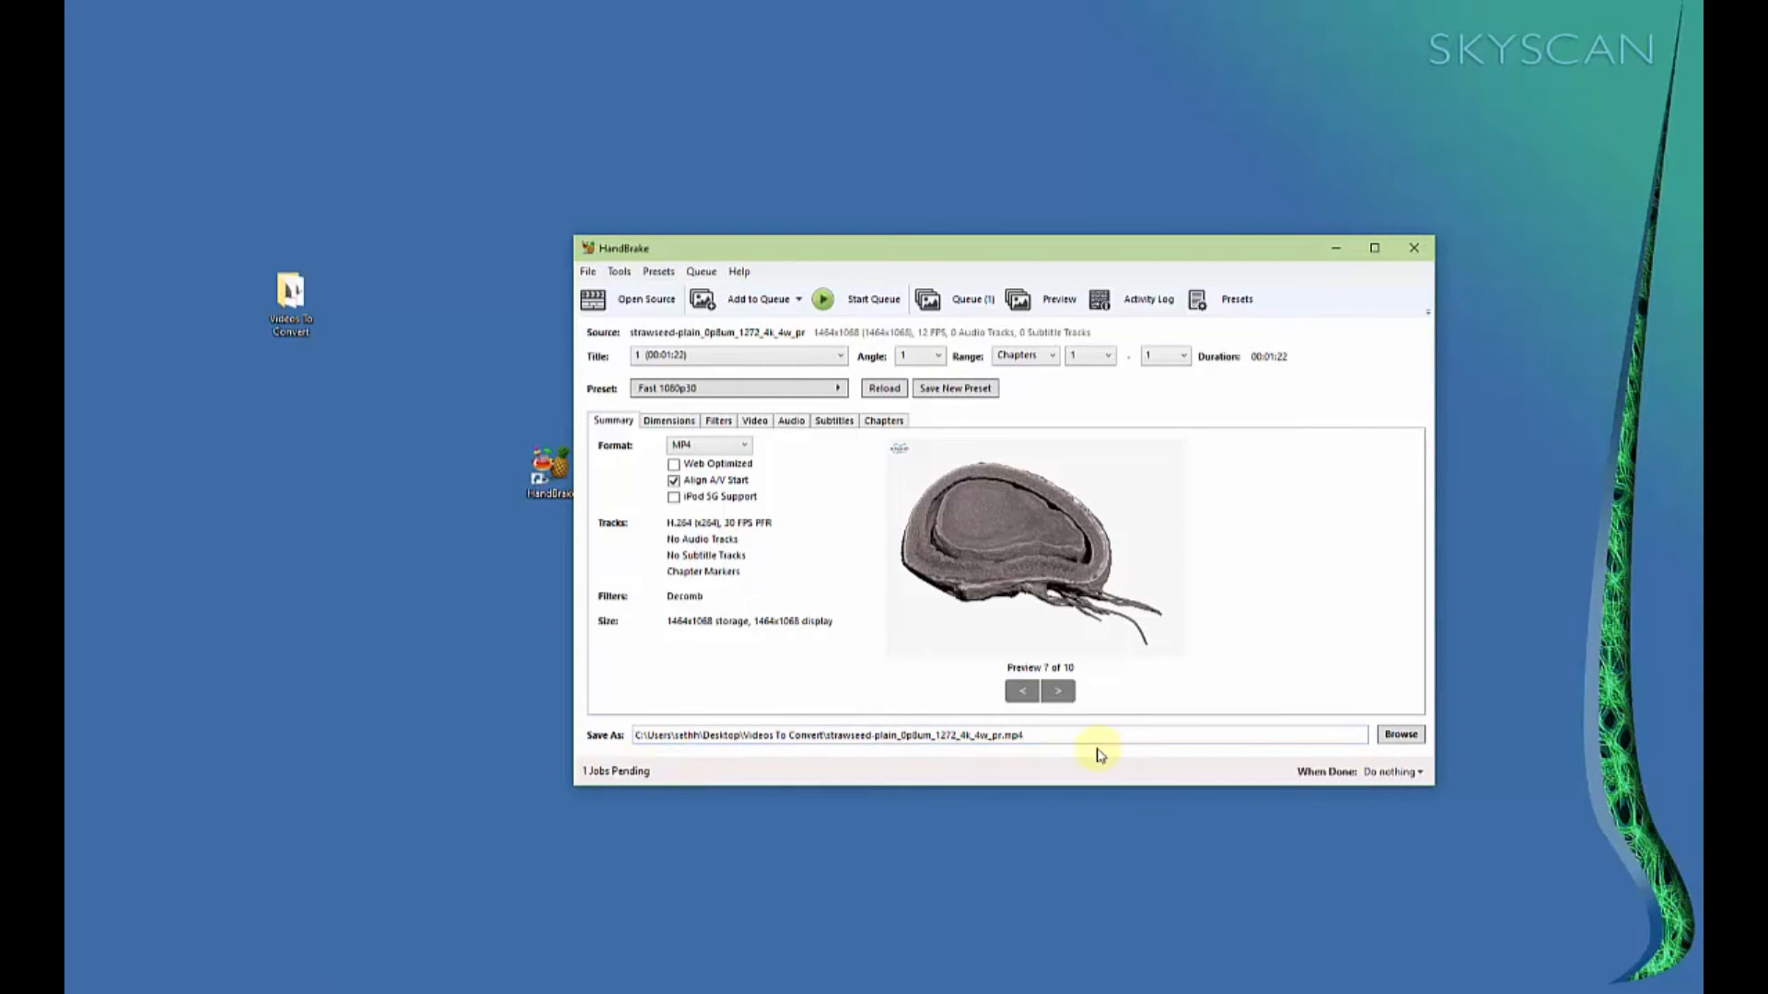
click(759, 309)
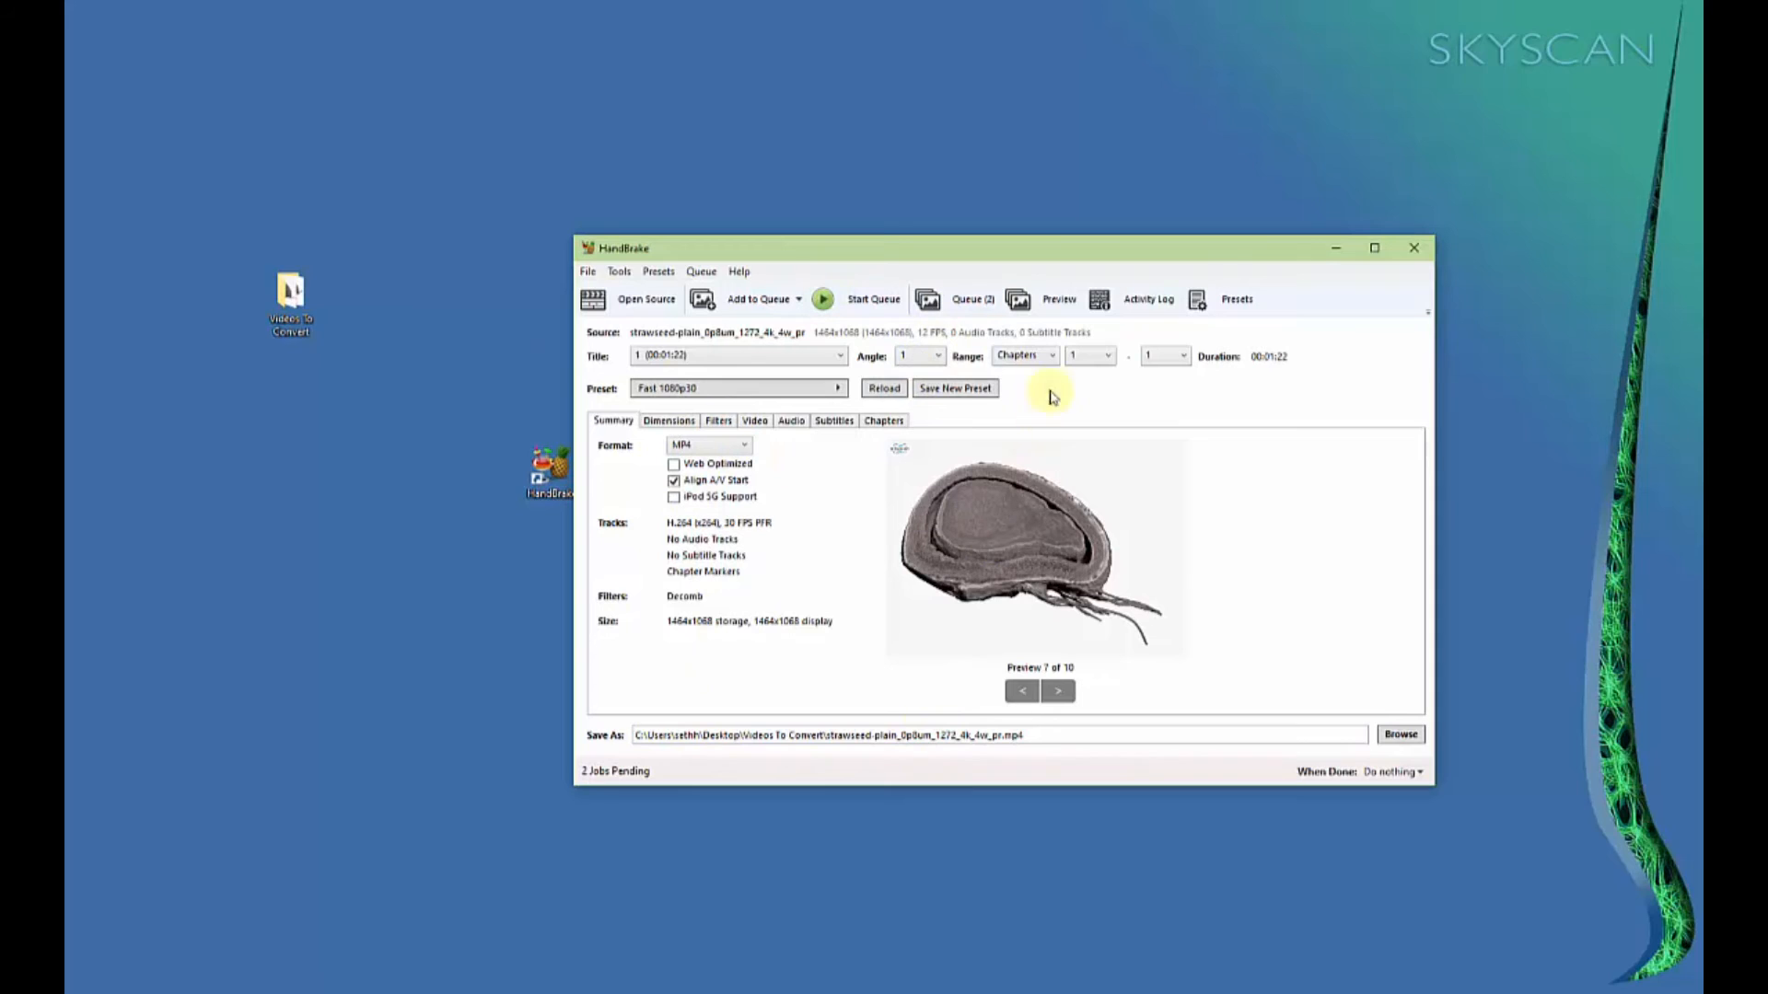
- Start encoding the queued jobs and, once the queue has finished, shift the HandBrake window slightly on the desktop
click(864, 311)
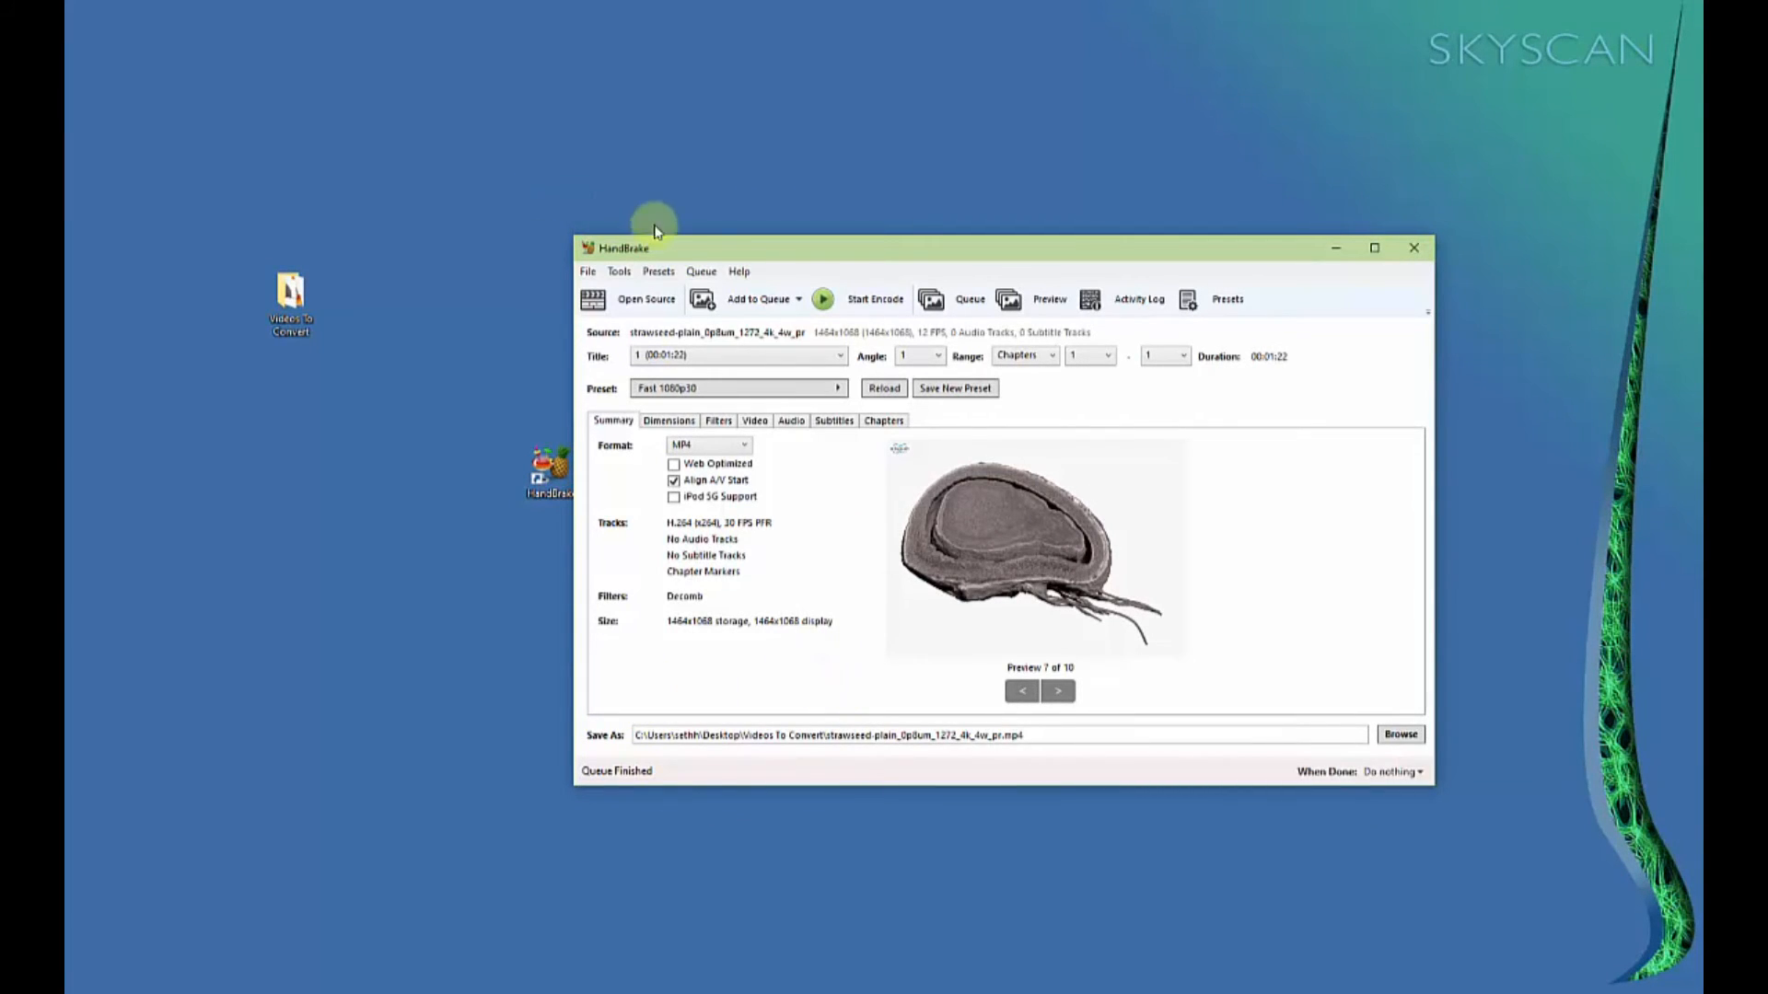
drag(838, 254, 871, 234)
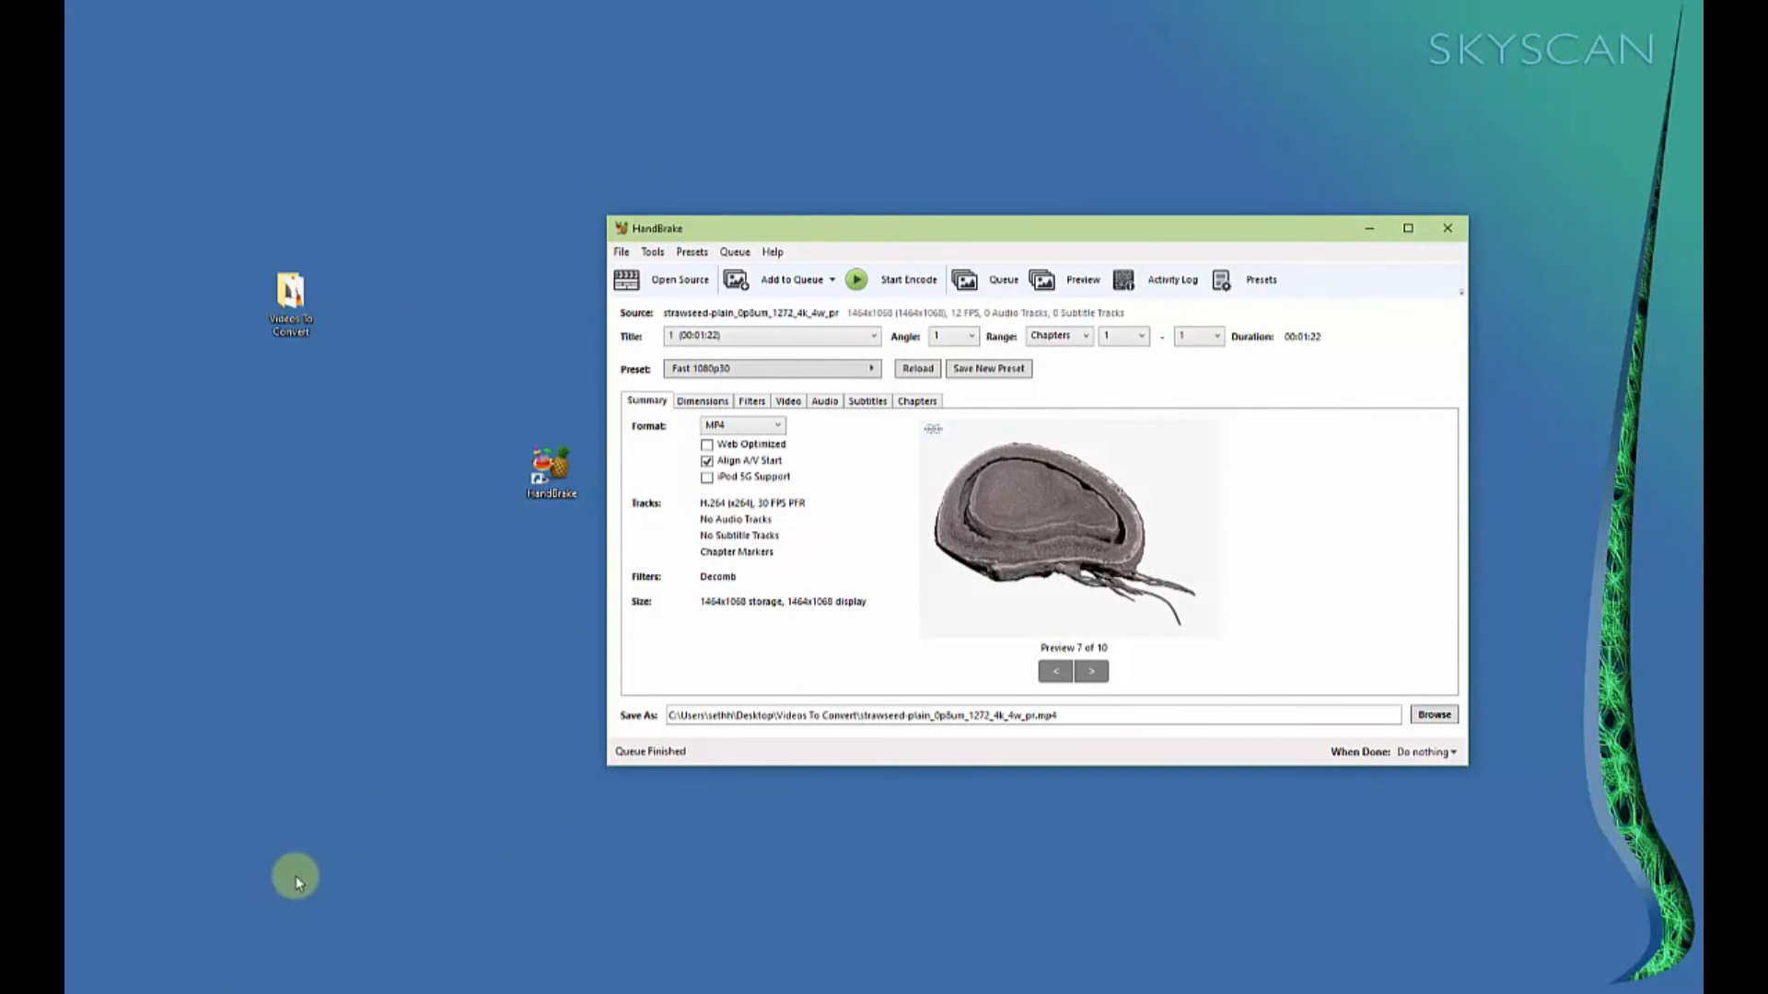
- Switch to the Videos To Convert folder in File Explorer, widen the Name column to fit the full file names, and reposition the window
click(277, 971)
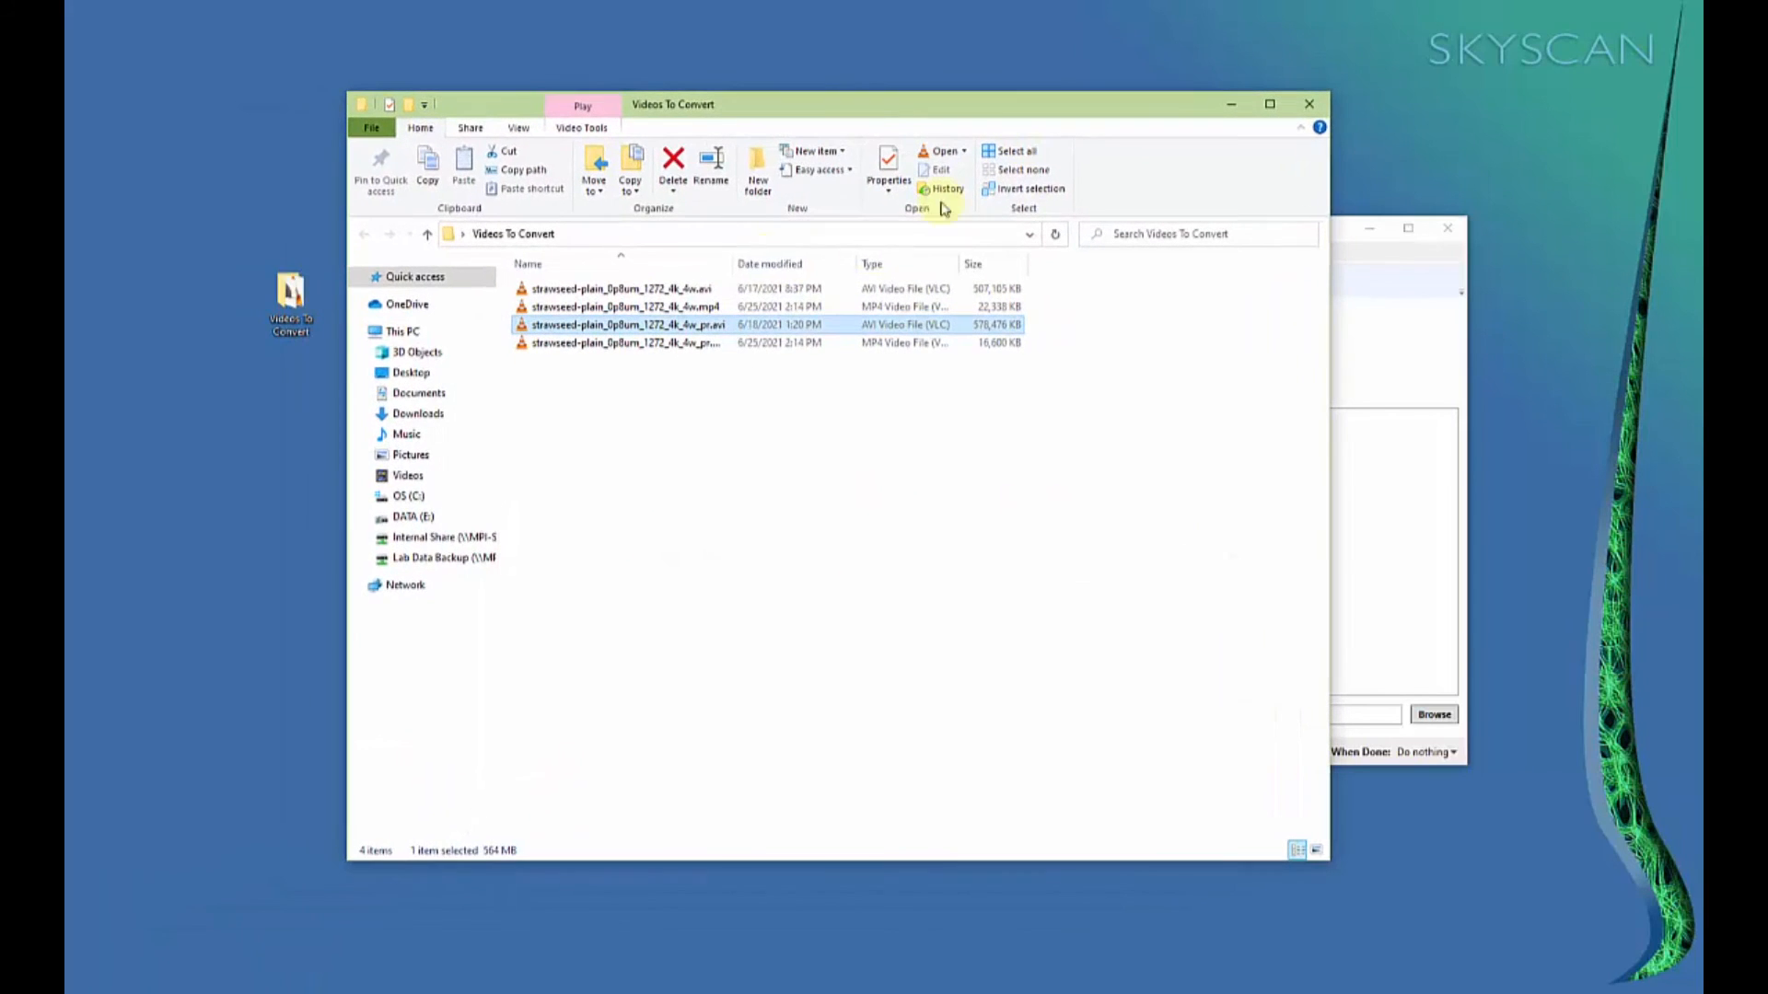
drag(730, 267, 793, 265)
click(710, 486)
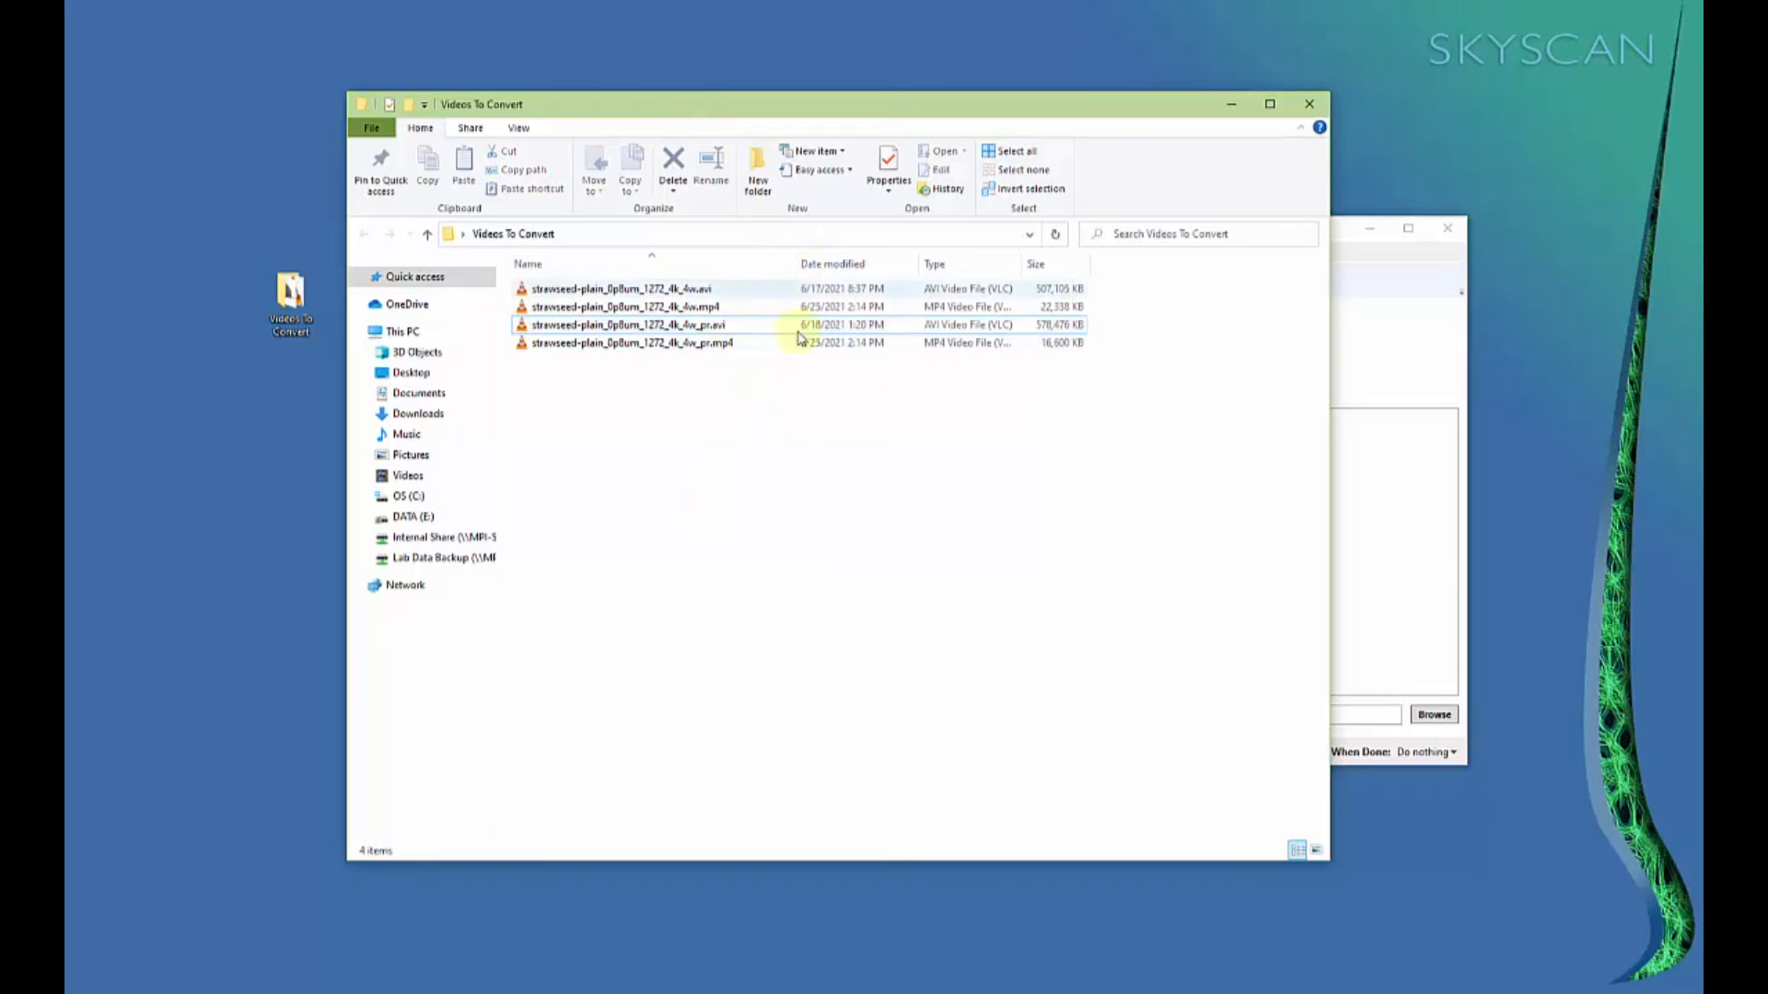
drag(884, 120, 835, 171)
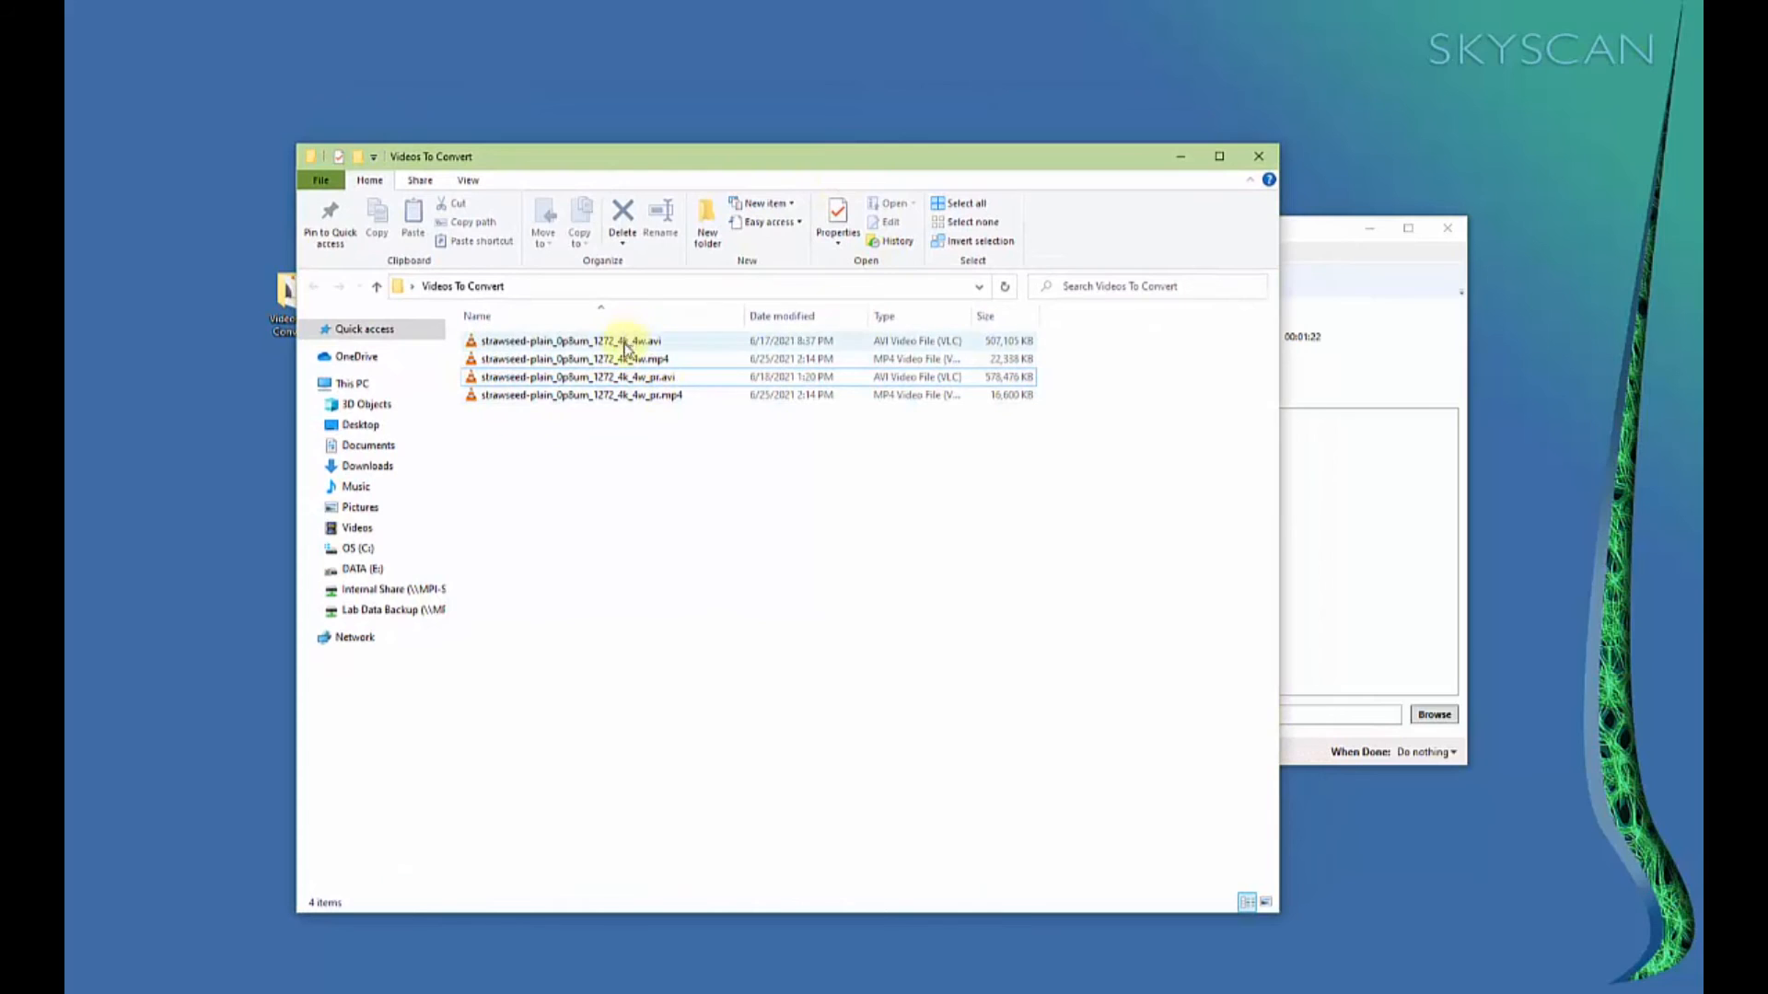
- Compare the file sizes of the two converted MP4 videos with their AVI originals
click(682, 360)
click(747, 398)
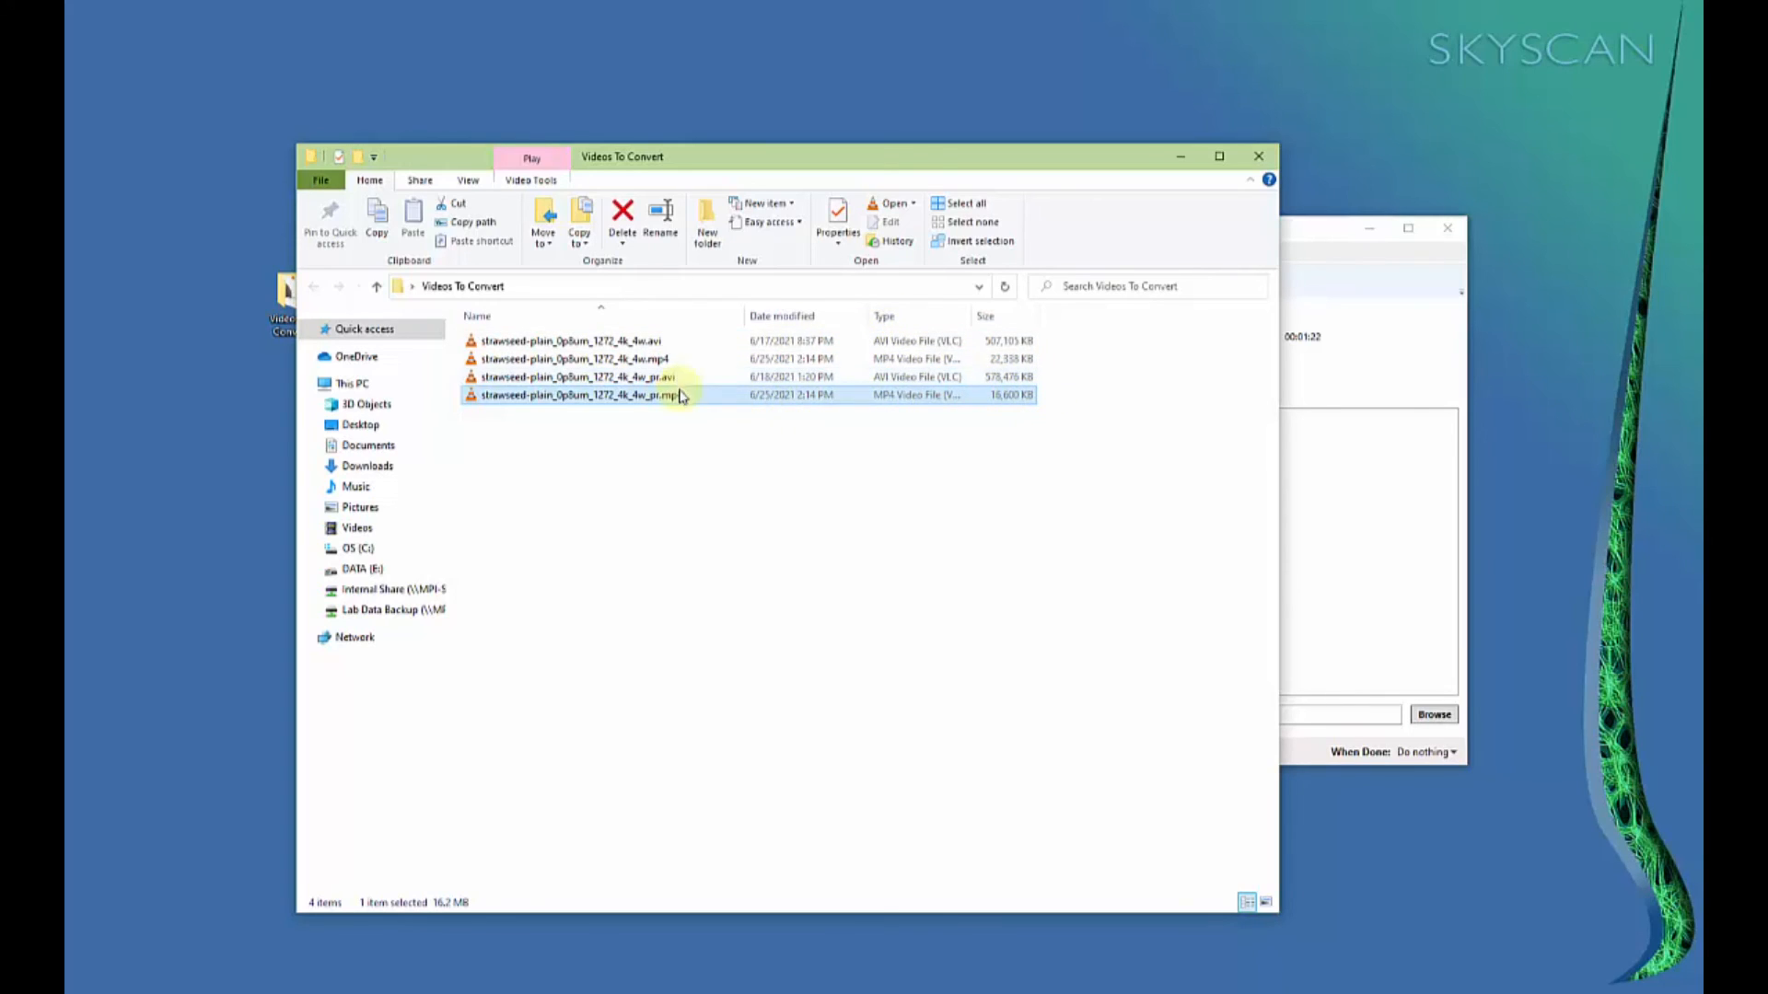
mouse_move(660, 369)
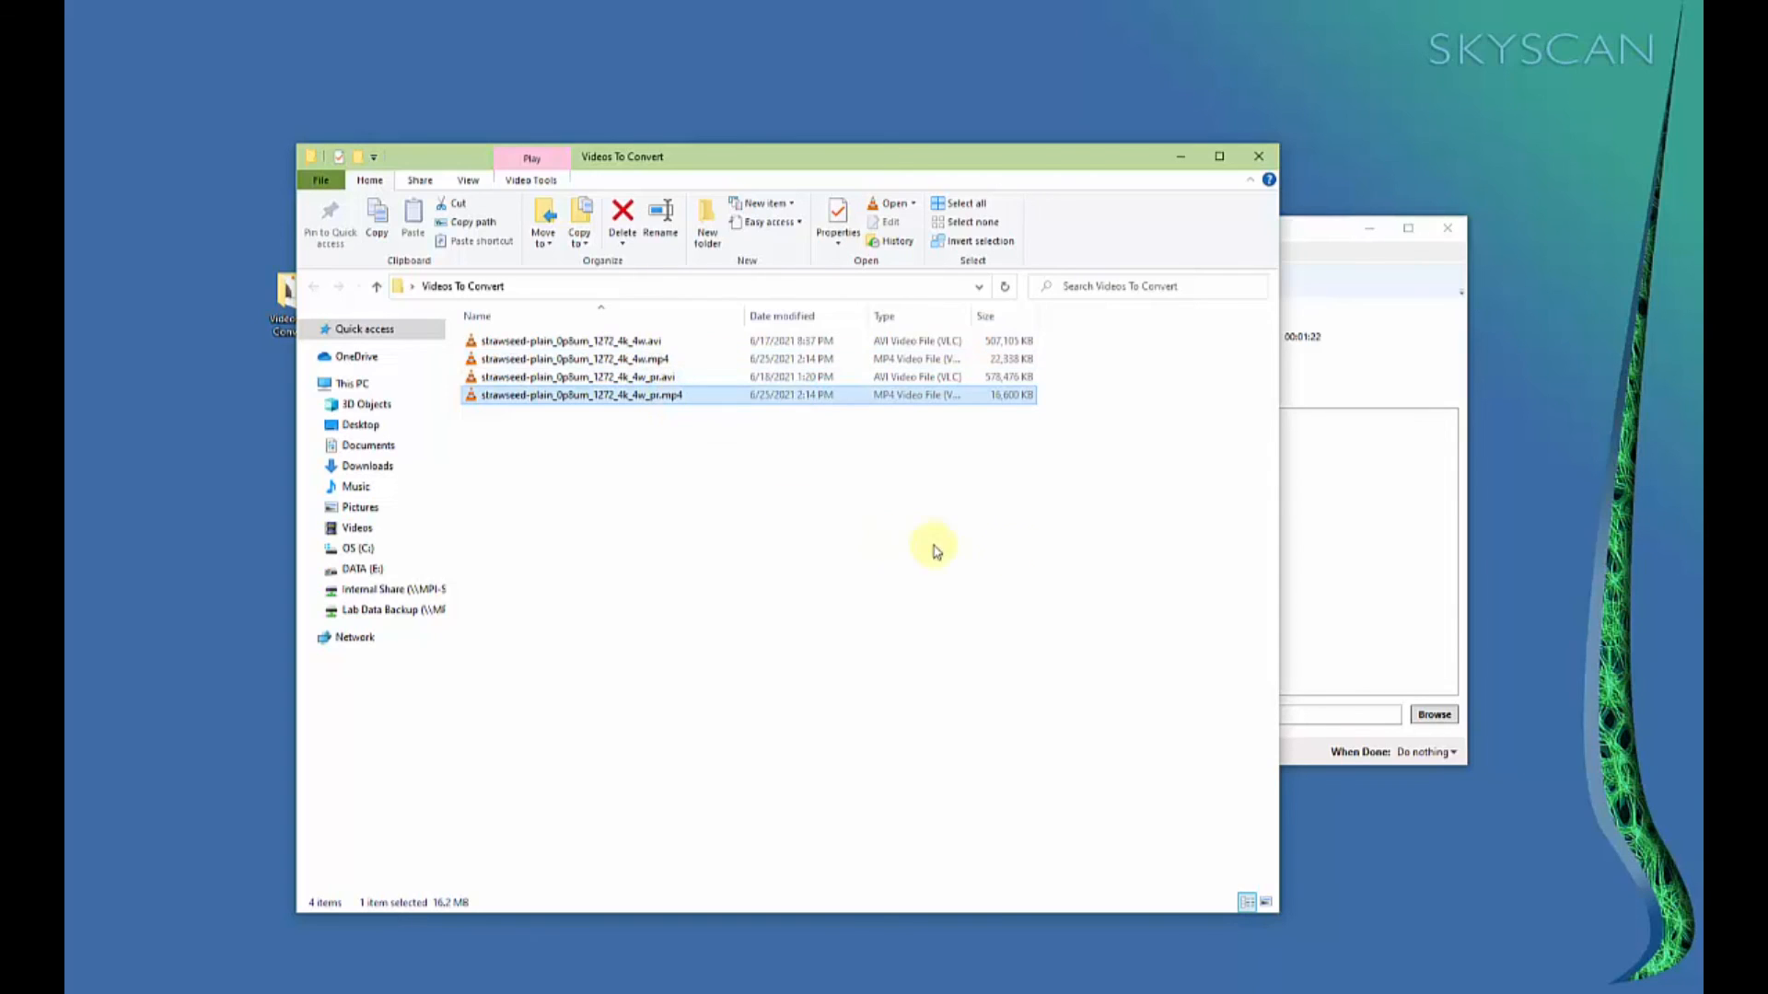
- Switch back to HandBrake and move its window lower, in front of the Videos To Convert folder window
click(1335, 225)
drag(1100, 234, 1119, 346)
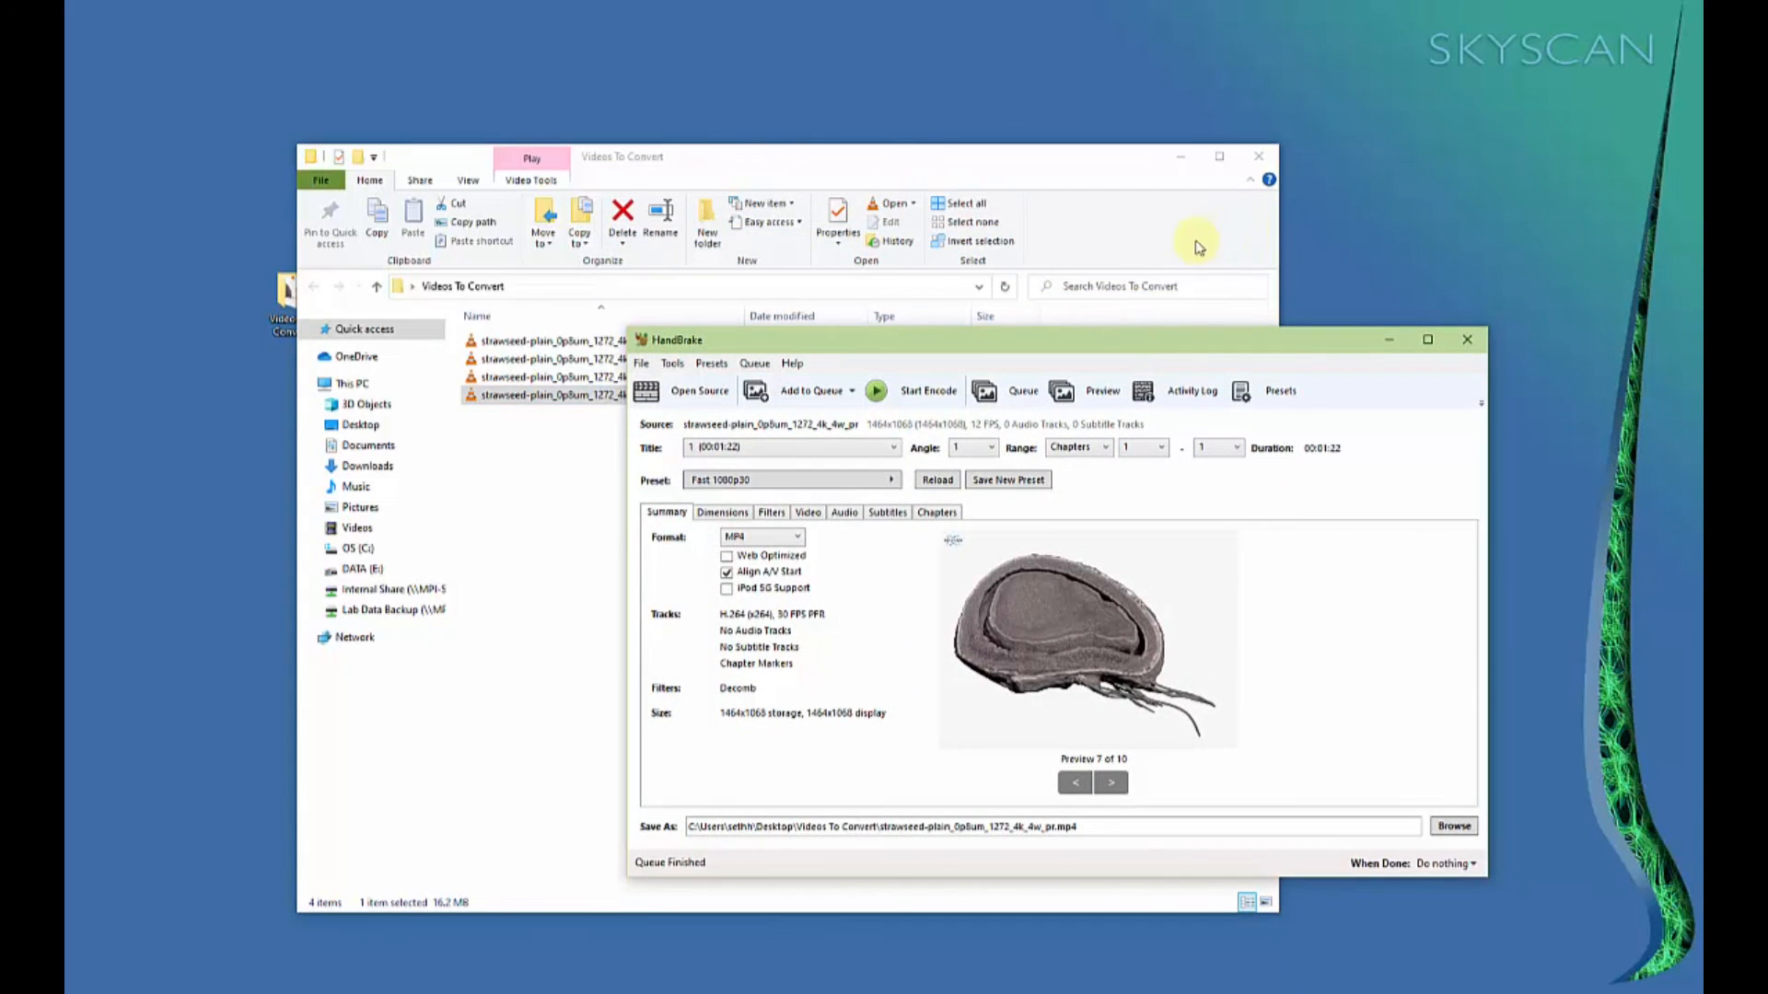